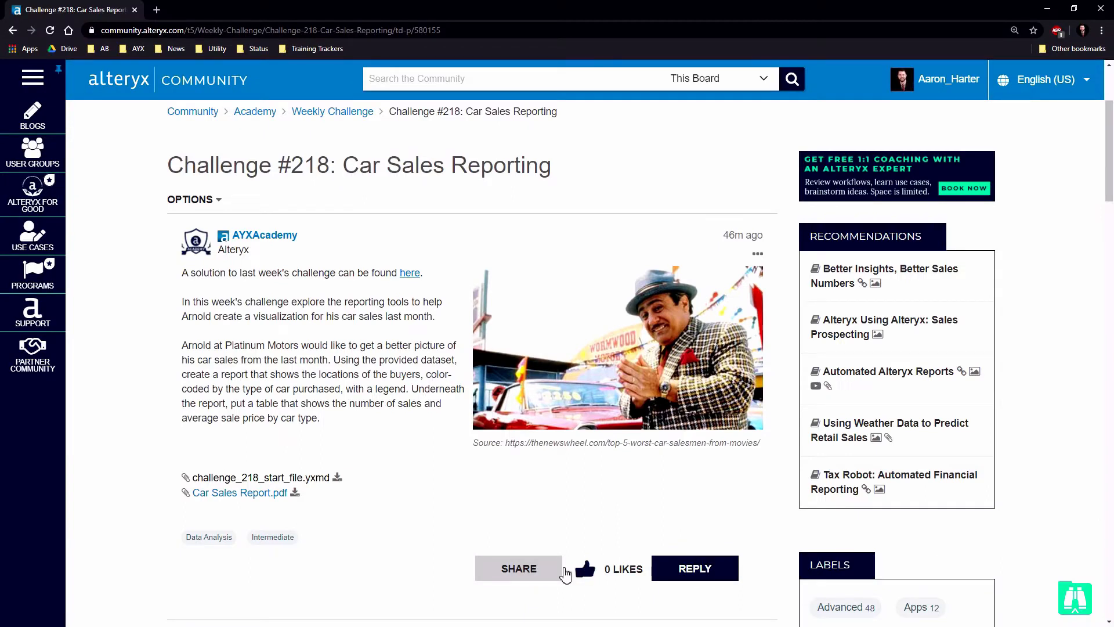
Switch from the challenge page to Alteryx Designer and examine the sample report's map, legend and summary table above the workflow.
{"action": "left_click", "coordinate": [338, 481]}
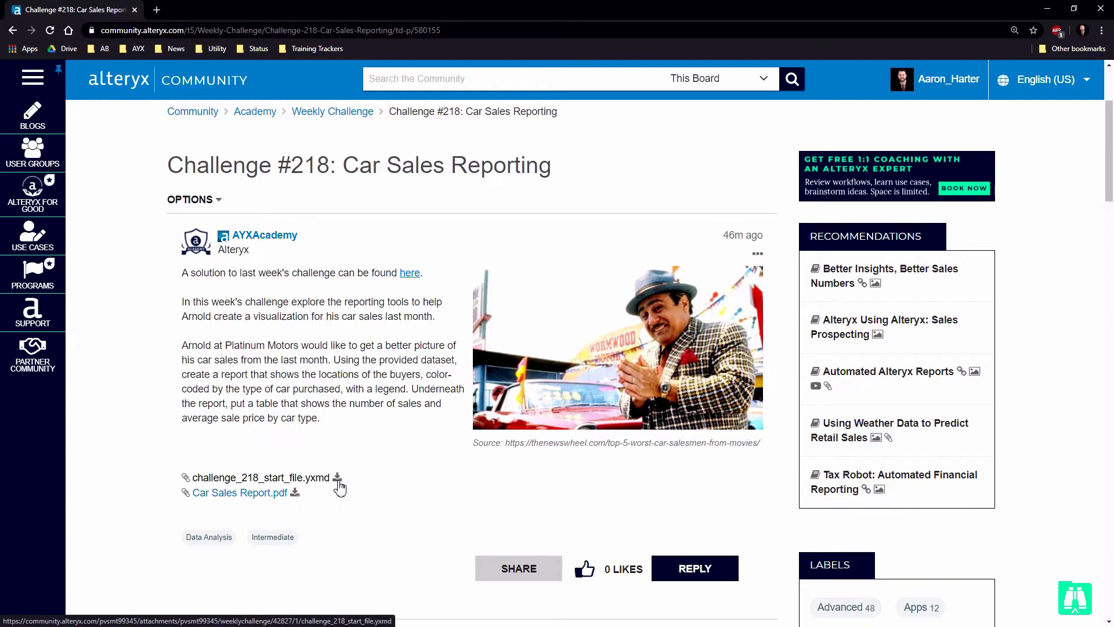
{"action": "key", "text": "alt+Tab"}
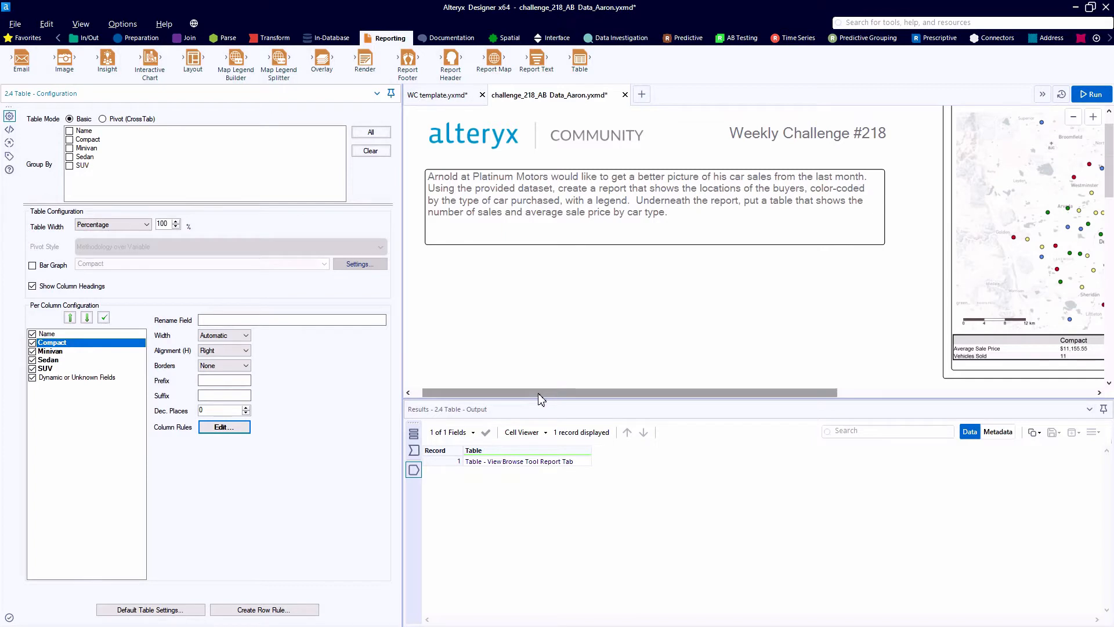
{"action": "left_click_drag", "start_coordinate": [541, 399], "coordinate": [800, 387]}
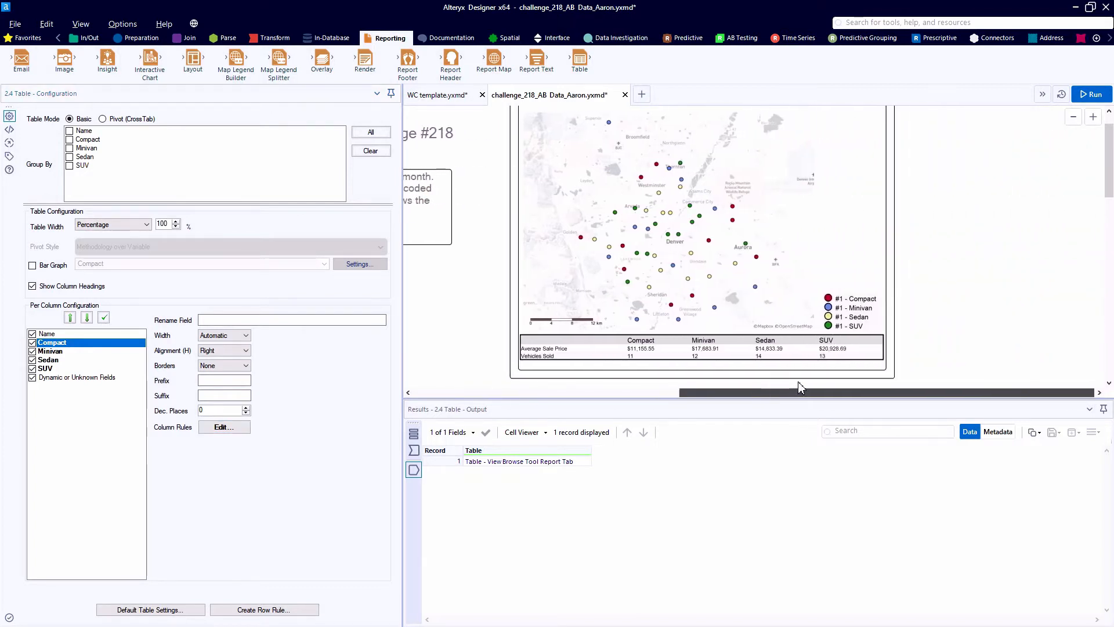
{"action": "scroll", "coordinate": [701, 264], "scroll_direction": "up", "scroll_amount": 1}
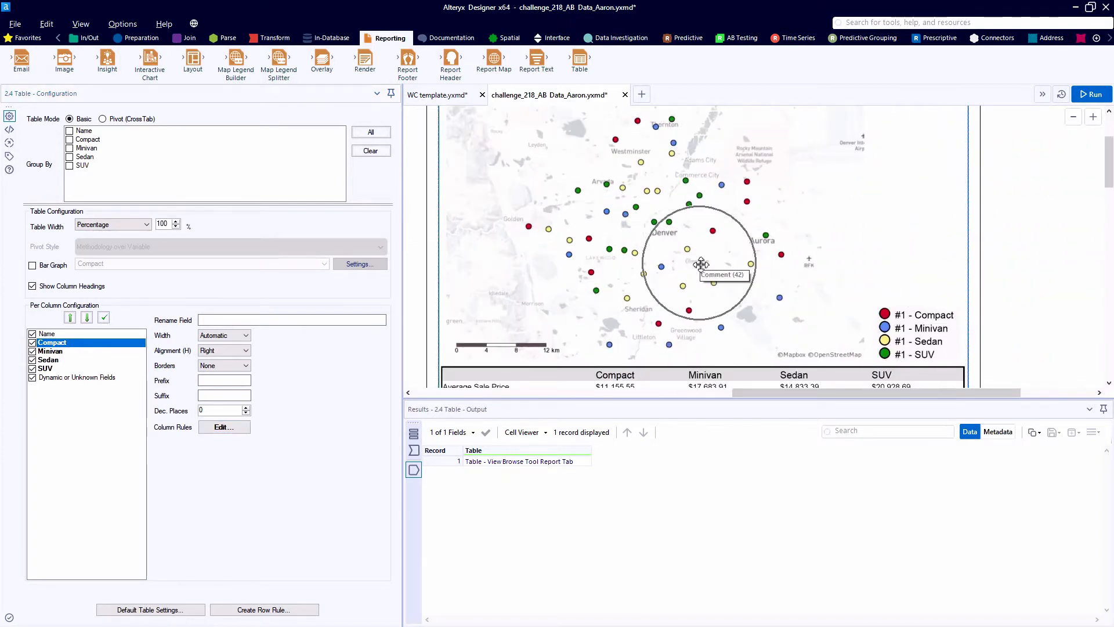
{"action": "scroll", "coordinate": [700, 264], "scroll_direction": "down", "scroll_amount": 1}
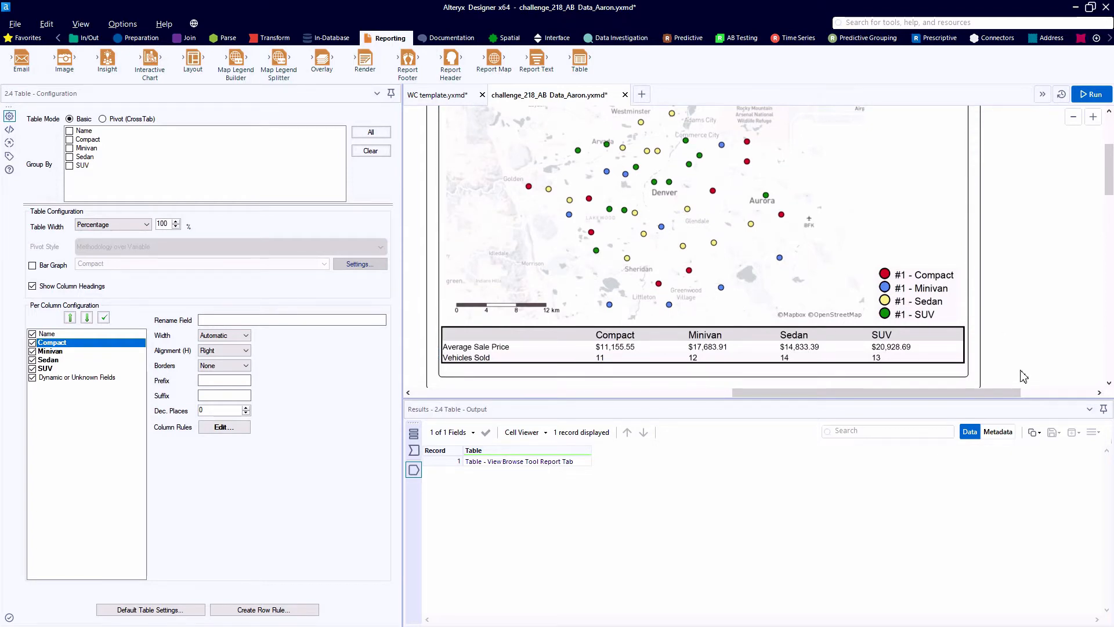
{"action": "scroll", "coordinate": [999, 384], "scroll_direction": "down", "scroll_amount": 5}
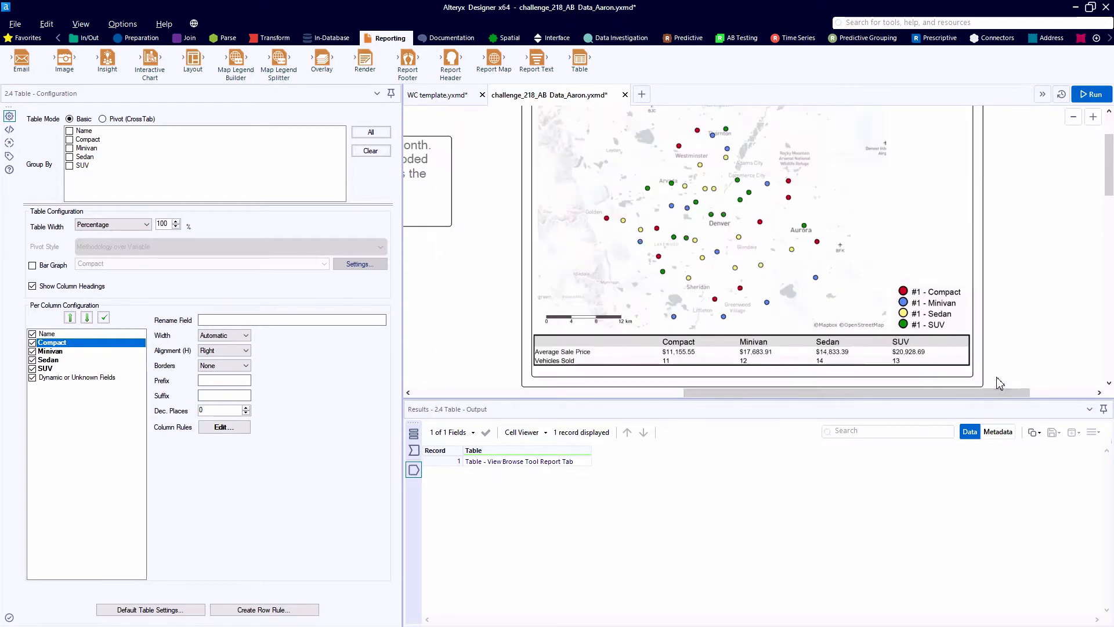
{"action": "scroll", "coordinate": [528, 355], "scroll_direction": "down", "scroll_amount": 2}
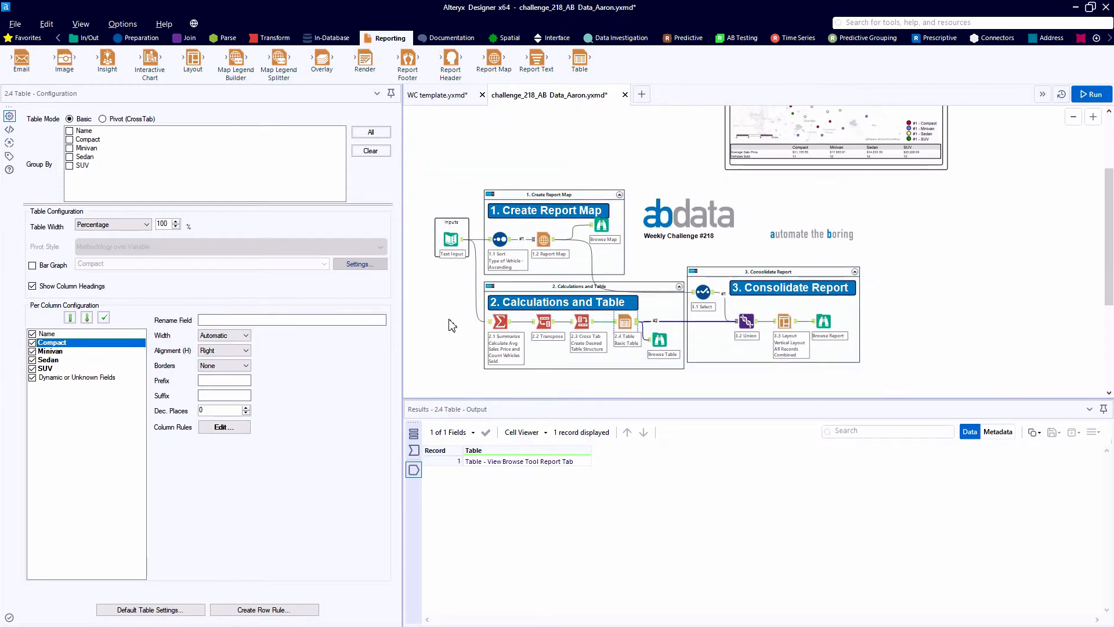
{"action": "scroll", "coordinate": [452, 324], "scroll_direction": "up", "scroll_amount": 3}
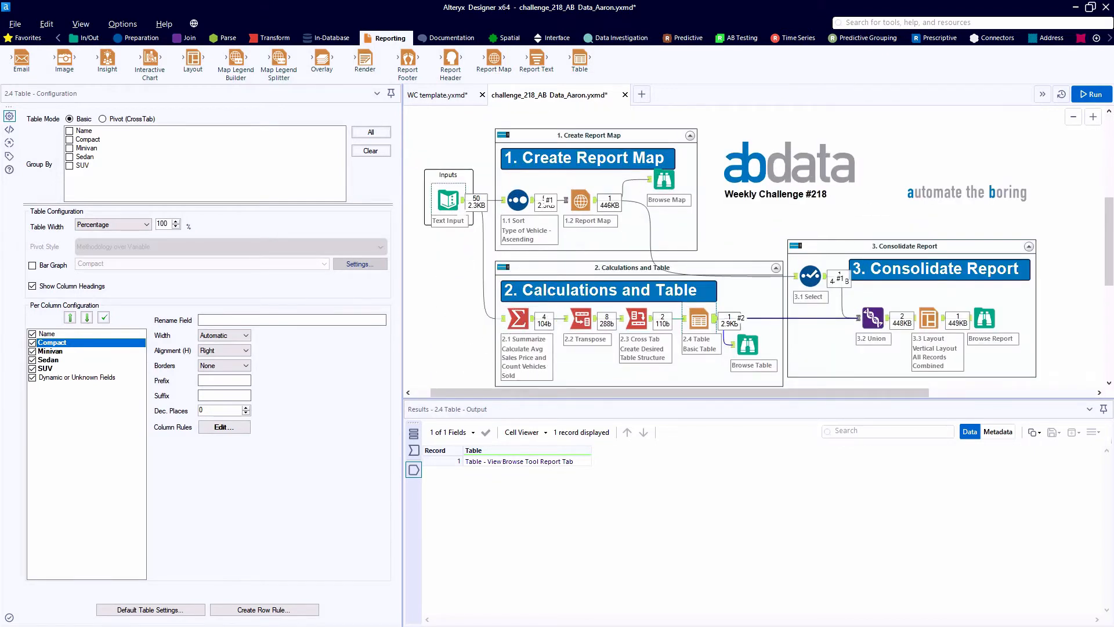
Inspect the buyer location, vehicle type and sale price records supplied by the Text Input tool.
{"action": "left_click", "coordinate": [447, 200]}
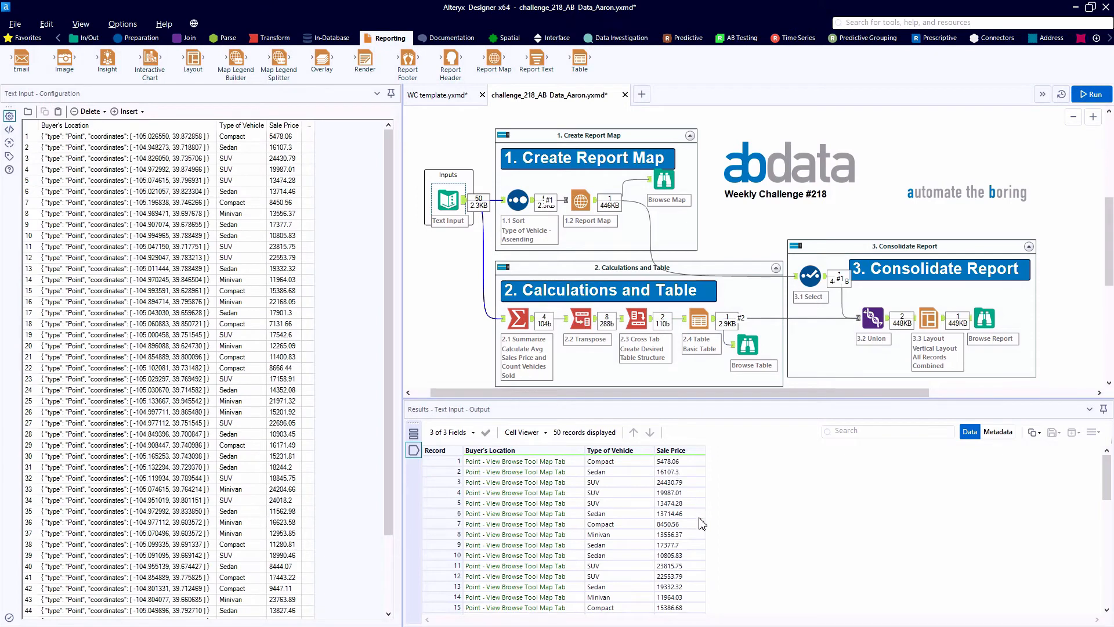
{"action": "scroll", "coordinate": [681, 495], "scroll_direction": "down", "scroll_amount": 8}
{"action": "scroll", "coordinate": [681, 495], "scroll_direction": "down", "scroll_amount": 4}
{"action": "scroll", "coordinate": [681, 495], "scroll_direction": "up", "scroll_amount": 12}
Review the Sort tool's setup and check how its output groups the records by Type of Vehicle.
{"action": "left_click", "coordinate": [518, 200]}
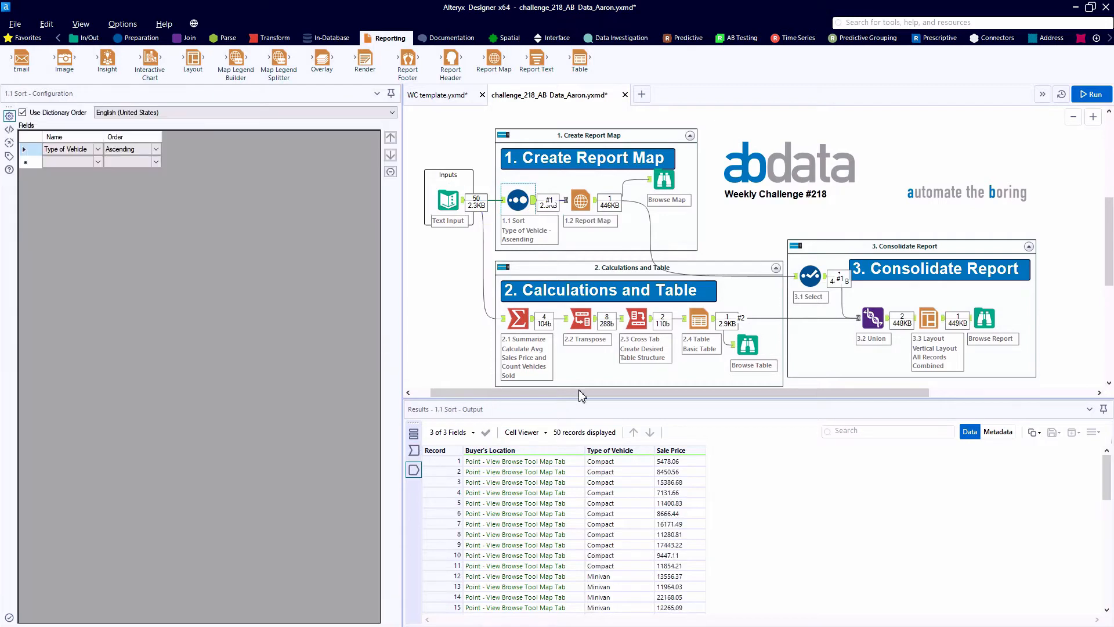
{"action": "left_click_drag", "start_coordinate": [636, 461], "coordinate": [629, 569]}
{"action": "scroll", "coordinate": [629, 570], "scroll_direction": "down", "scroll_amount": 4}
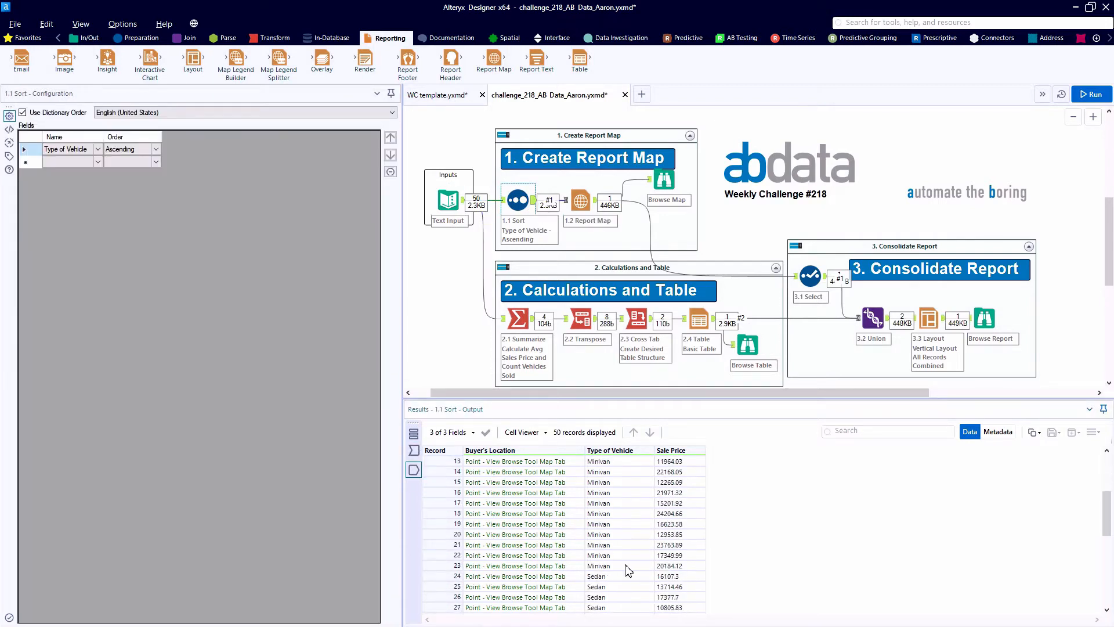
{"action": "scroll", "coordinate": [627, 561], "scroll_direction": "down", "scroll_amount": 2}
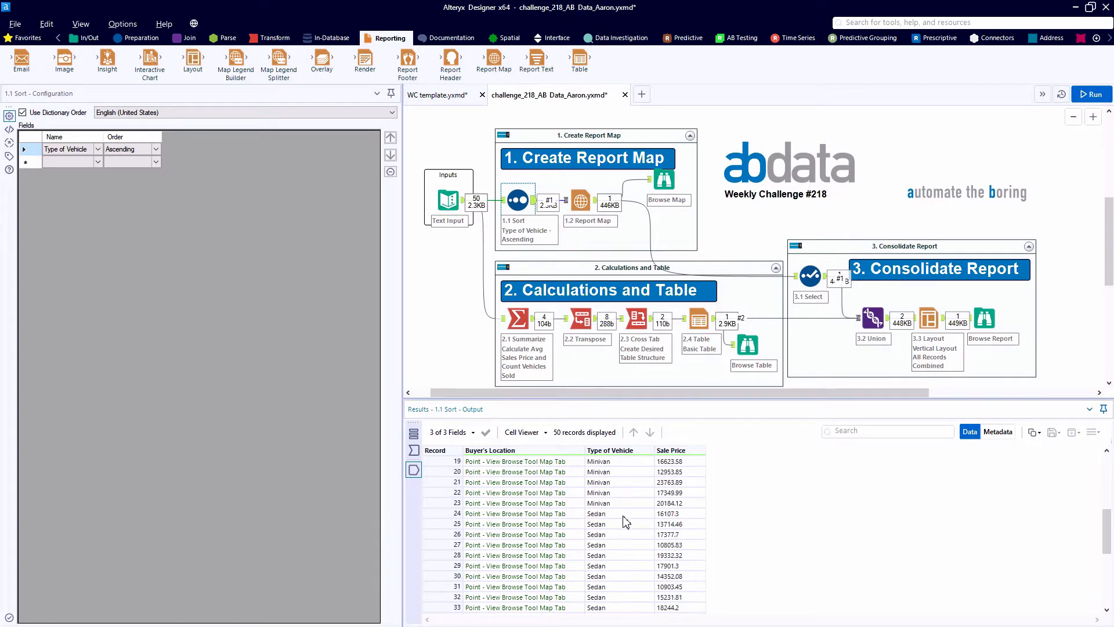
{"action": "left_click_drag", "start_coordinate": [626, 515], "coordinate": [627, 609]}
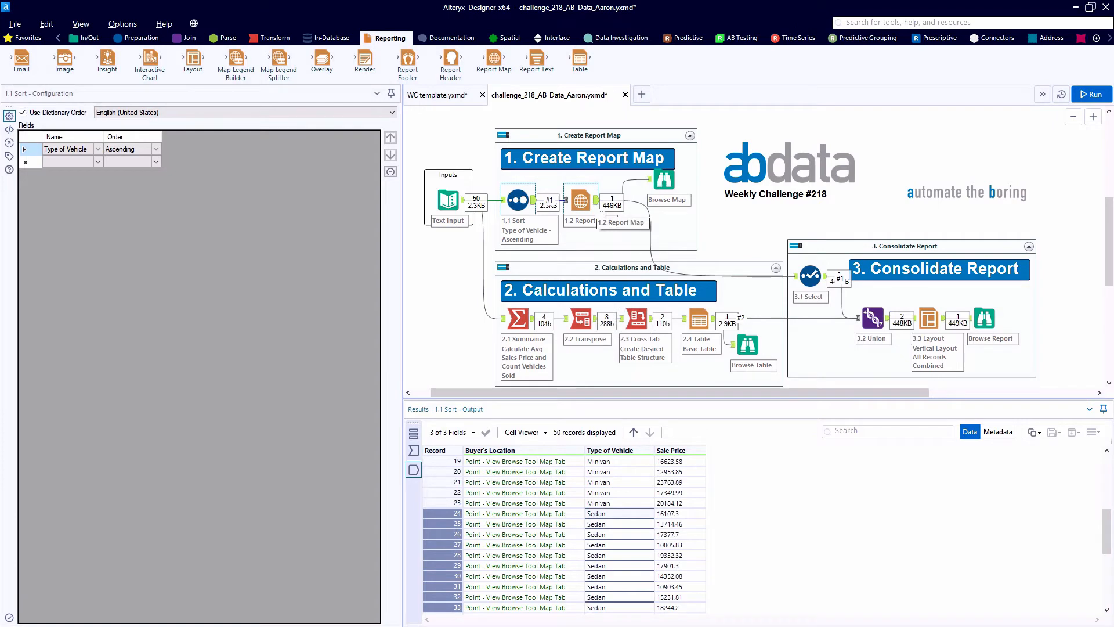
Review the Report Map tool's general map settings and the spatial and thematic fields of data connection #1.
{"action": "left_click", "coordinate": [595, 210]}
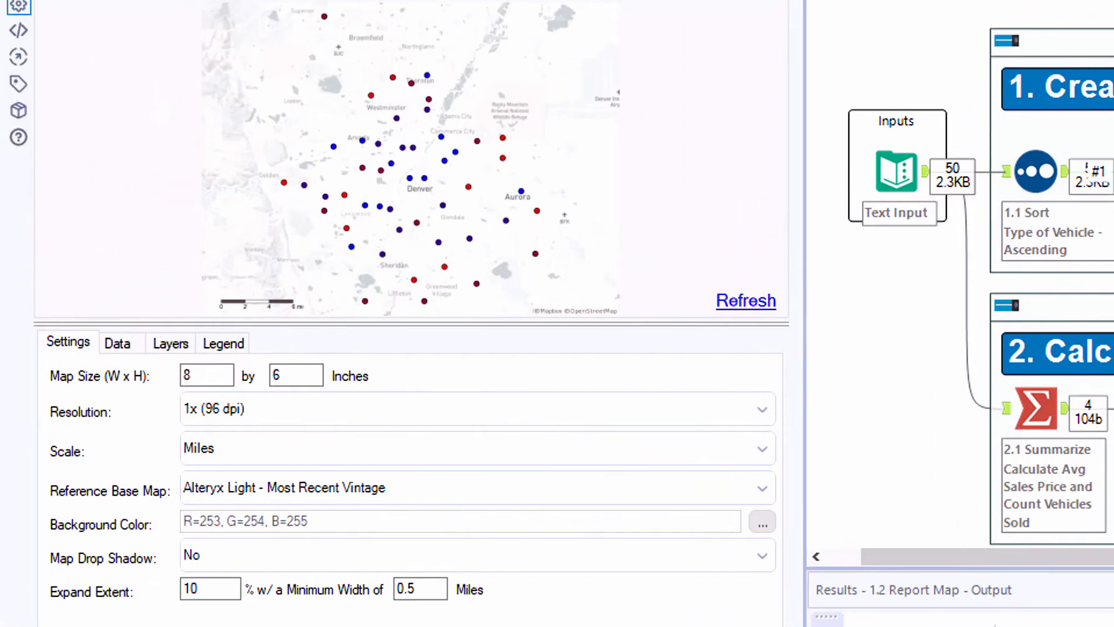
{"action": "left_click", "coordinate": [127, 344]}
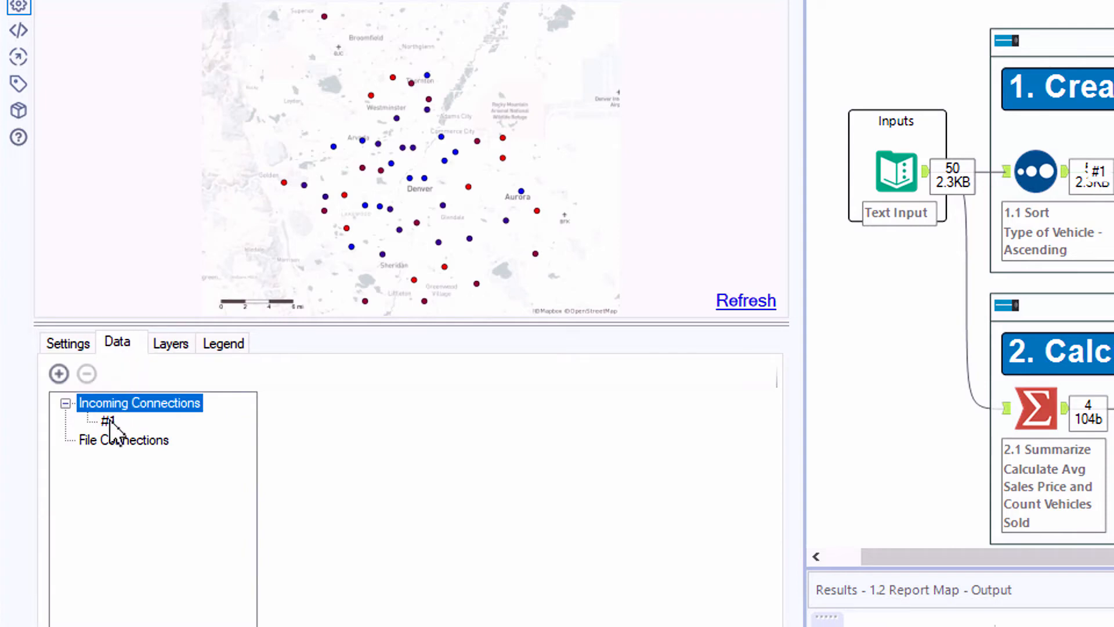
{"action": "left_click", "coordinate": [108, 421]}
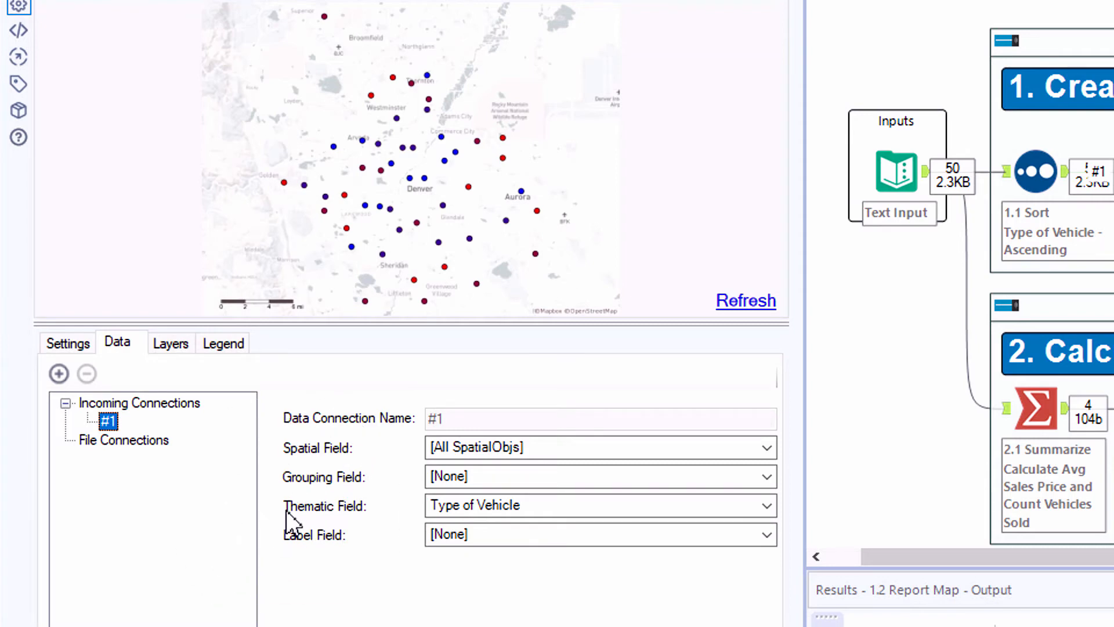
Examine layer #1 of the Report Map, the layer types that can be added, and the layer's point style.
{"action": "left_click", "coordinate": [172, 352]}
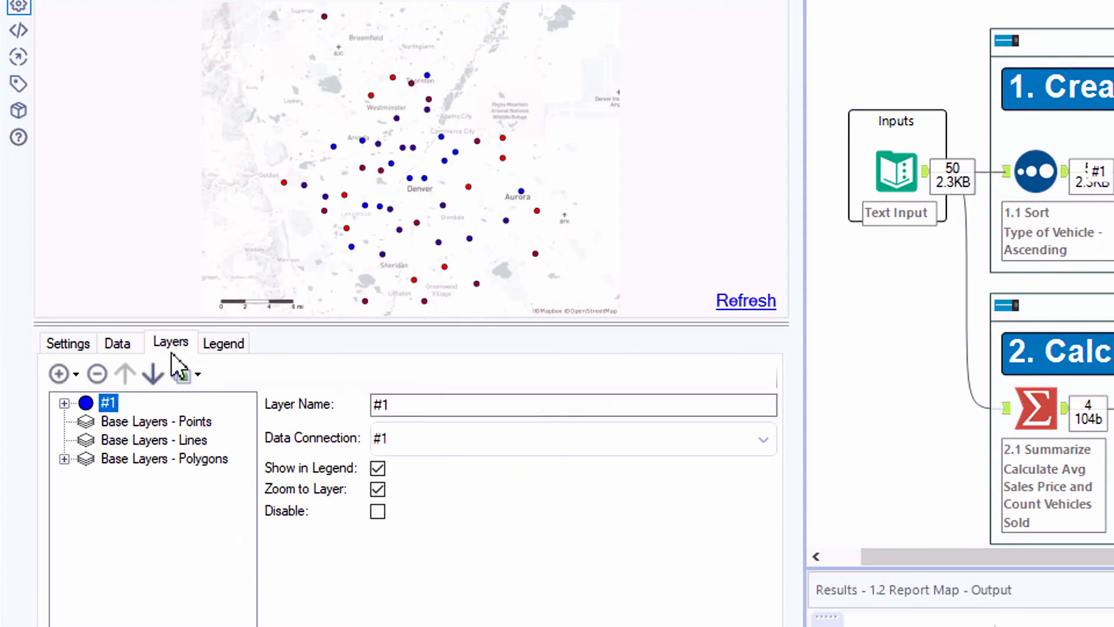
{"action": "left_click", "coordinate": [64, 403]}
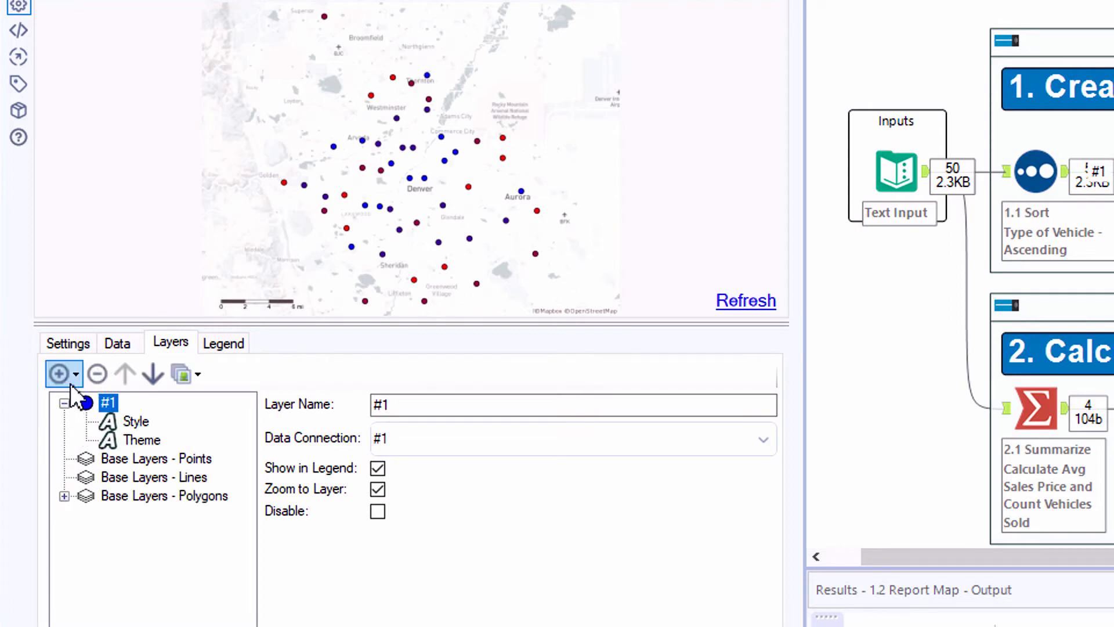
{"action": "left_click", "coordinate": [74, 374]}
{"action": "mouse_move", "coordinate": [81, 401]}
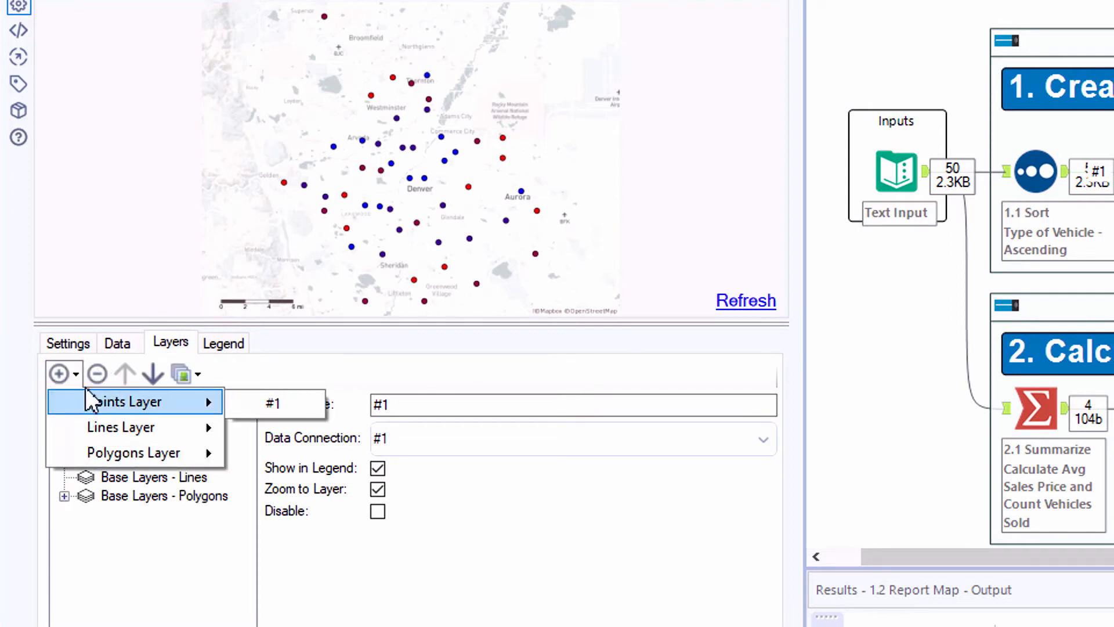
{"action": "key", "text": "Escape"}
{"action": "left_click", "coordinate": [137, 422]}
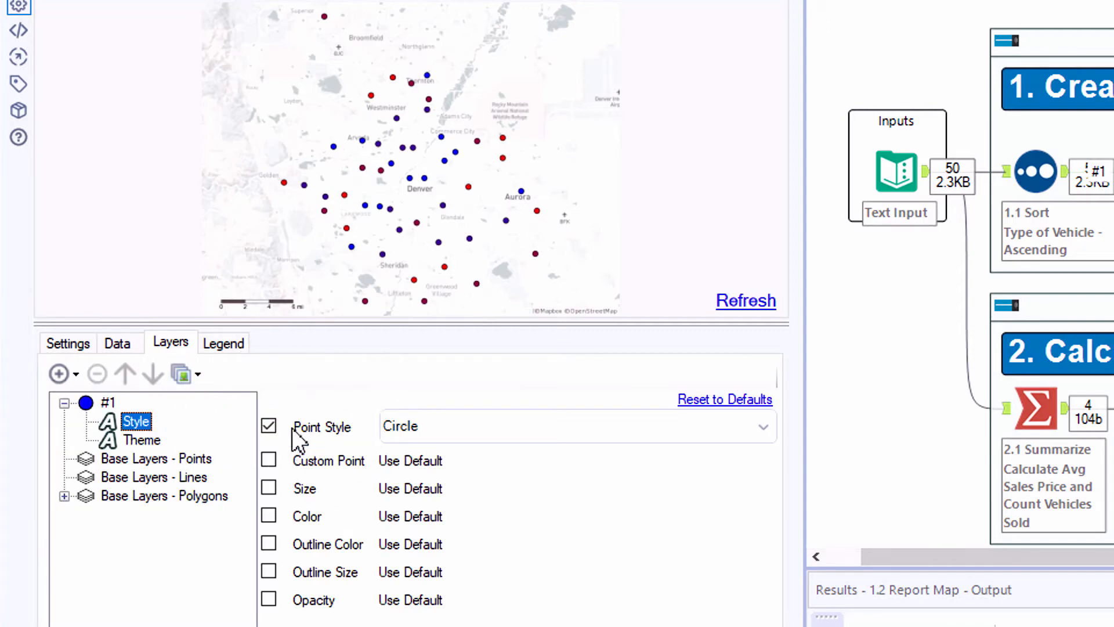
Check the tile method options for layer #1's theme and choose Unique Value.
{"action": "left_click", "coordinate": [145, 441]}
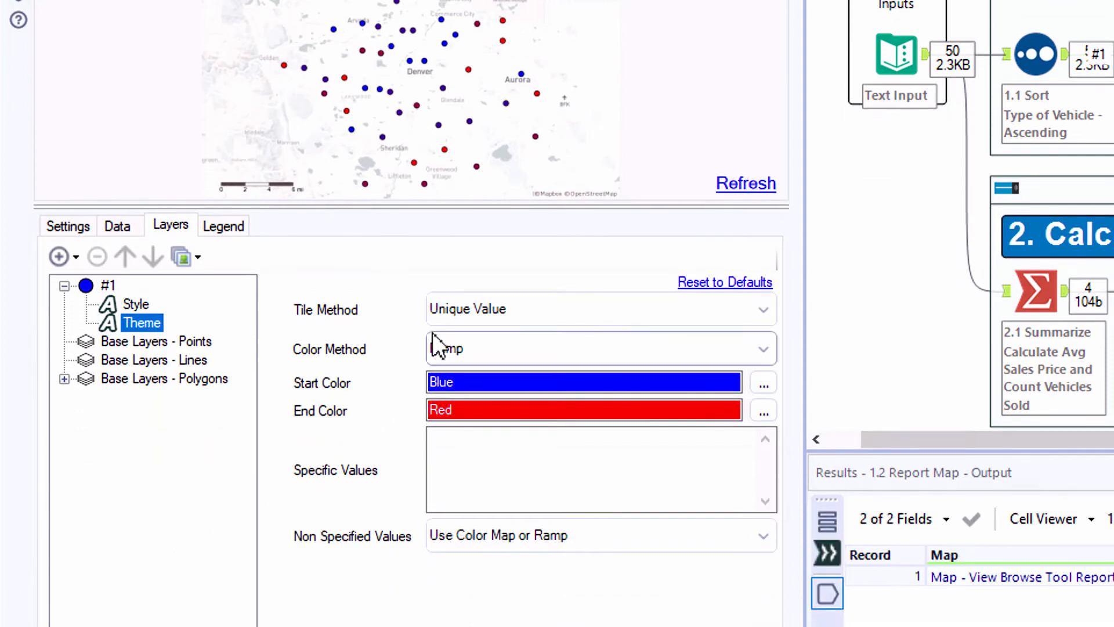
{"action": "left_click", "coordinate": [494, 321]}
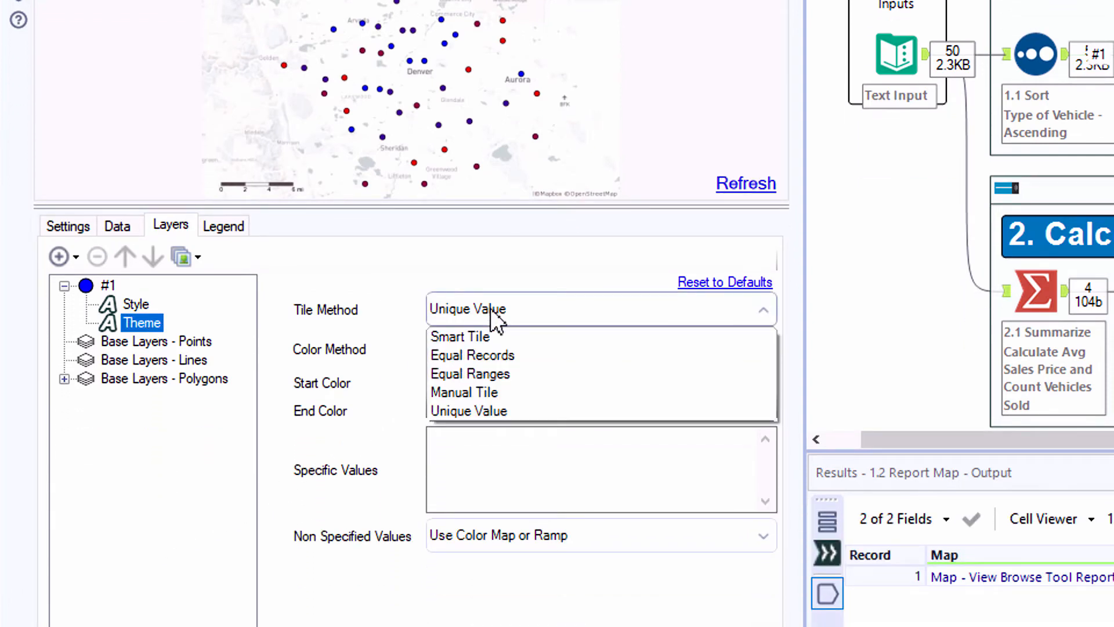
{"action": "left_click", "coordinate": [499, 411]}
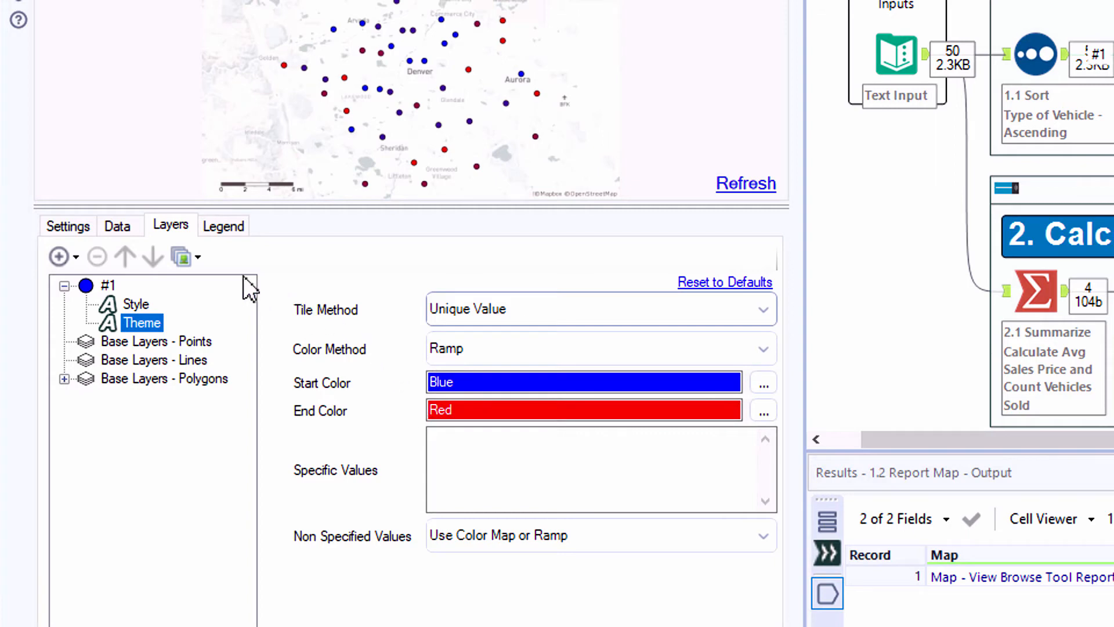
Review the Report Map's legend position setting, and view the rendered map with its legend in the Browse Map tool.
{"action": "left_click", "coordinate": [224, 232]}
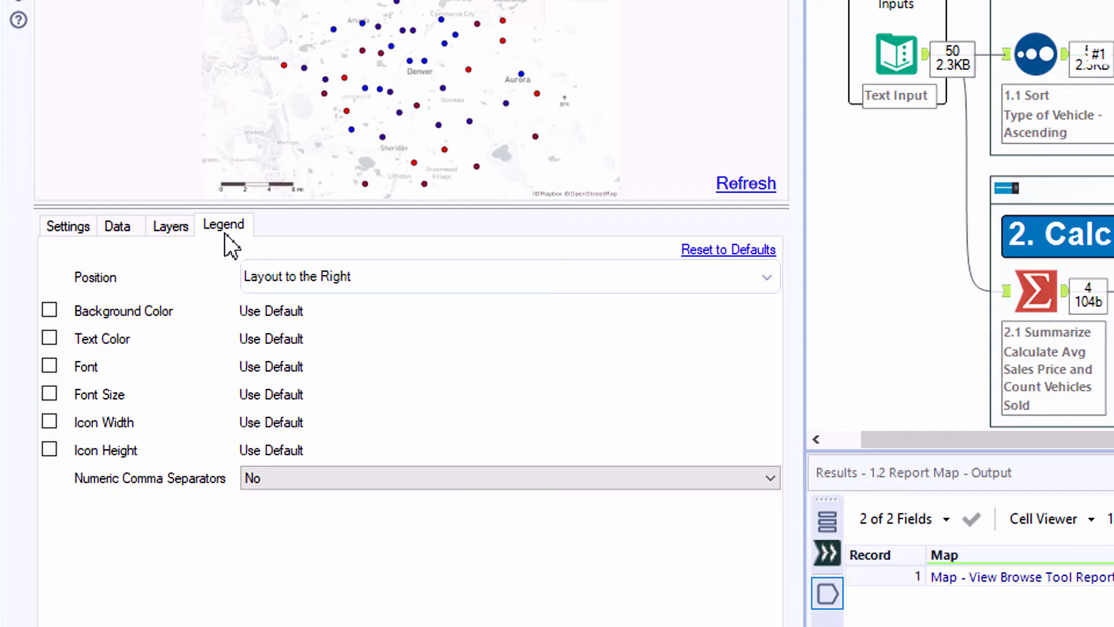
{"action": "left_click", "coordinate": [242, 281]}
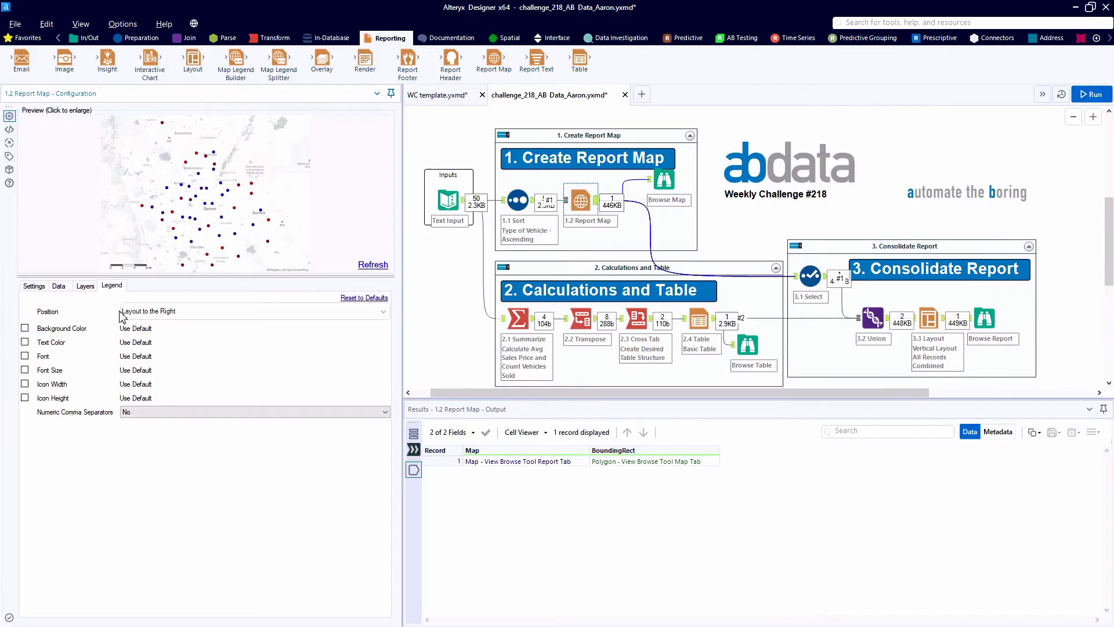
{"action": "left_click", "coordinate": [663, 184]}
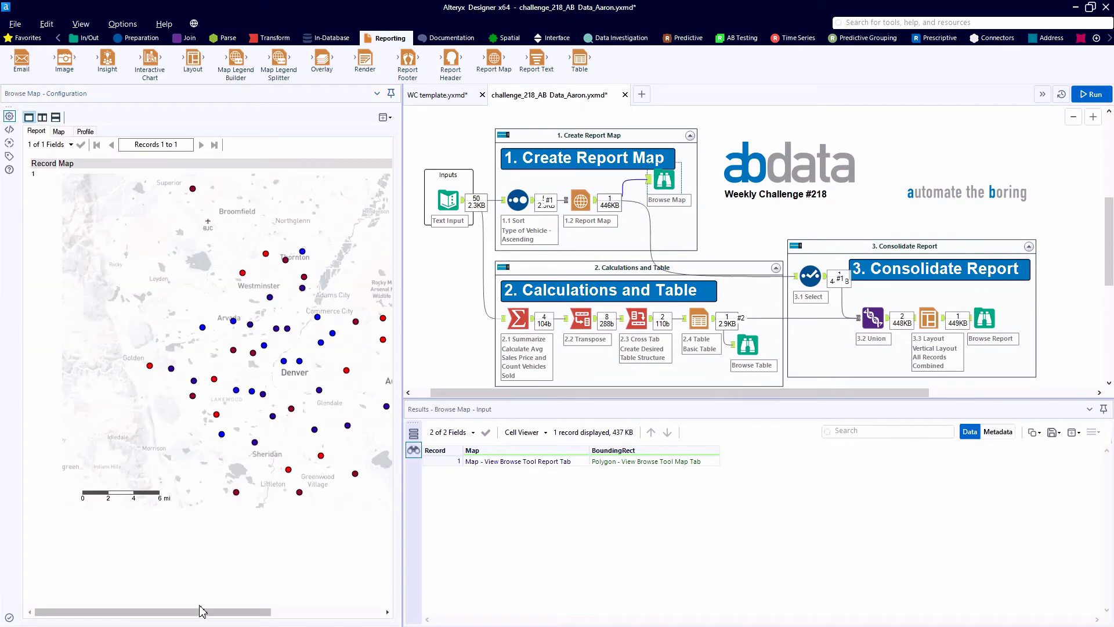
{"action": "left_click_drag", "start_coordinate": [201, 611], "coordinate": [316, 624]}
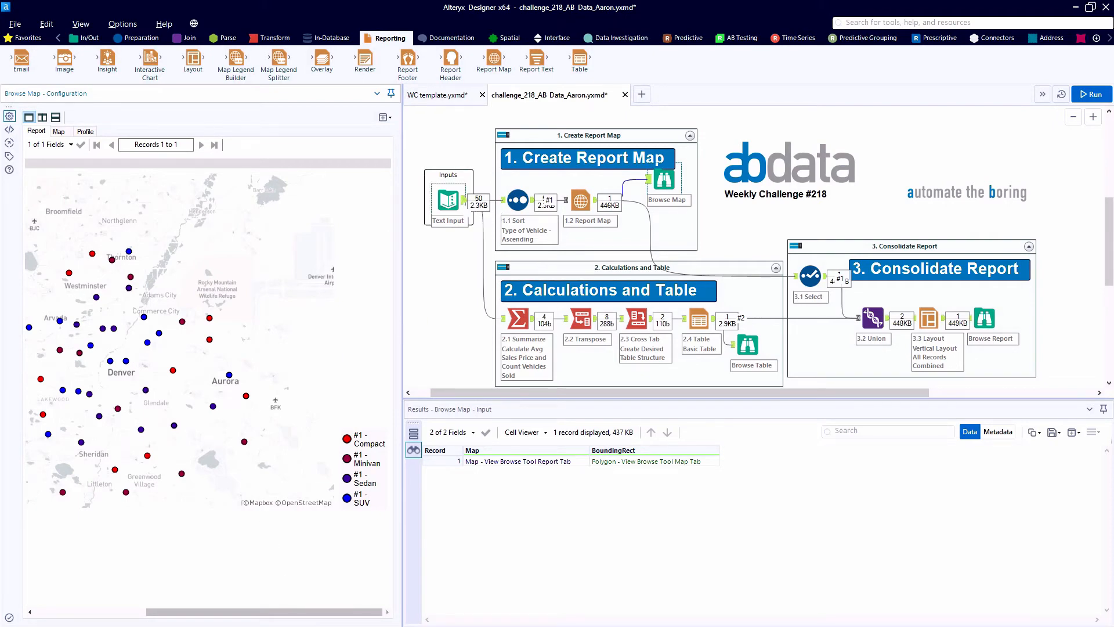
Review the Summarize tool's group, average and count actions, and widen the results pane to view all its output columns.
{"action": "left_click", "coordinate": [452, 203]}
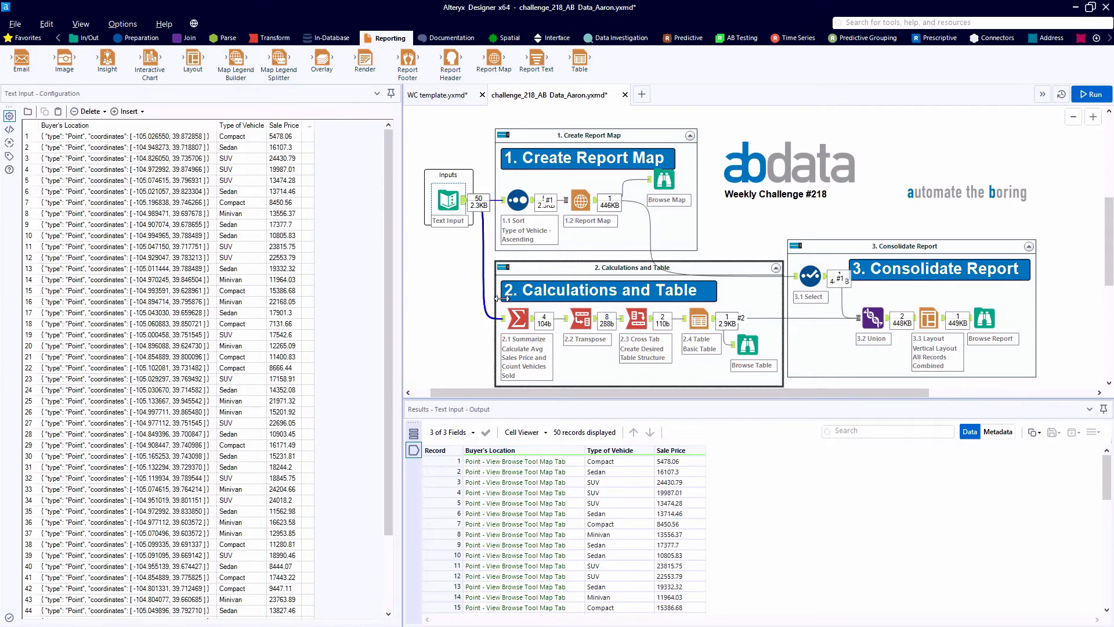
{"action": "left_click", "coordinate": [519, 319]}
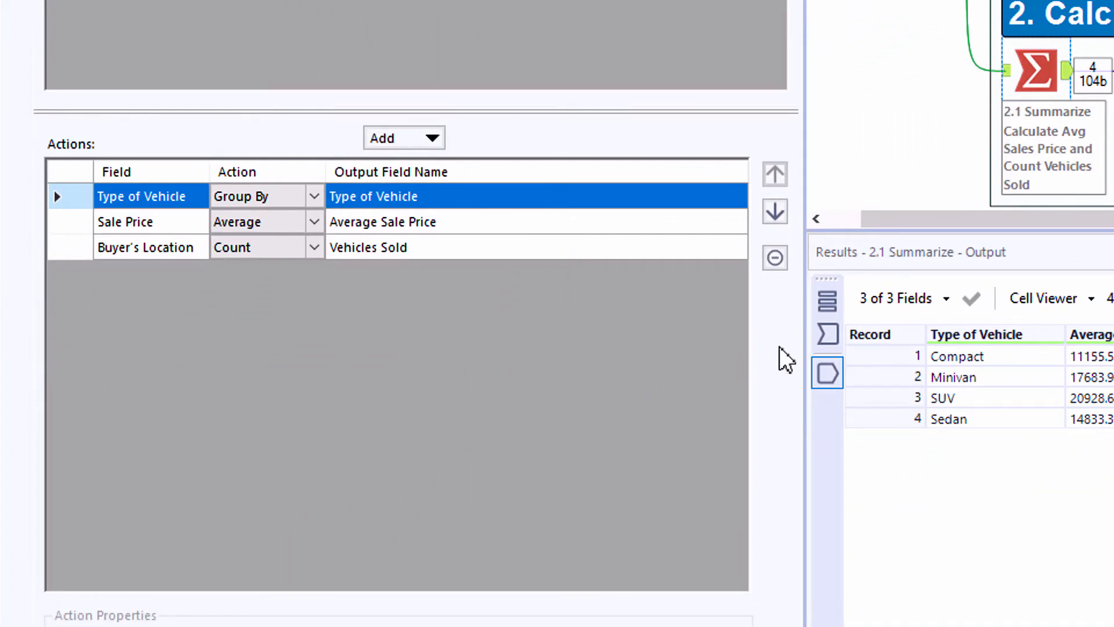
{"action": "left_click_drag", "start_coordinate": [803, 349], "coordinate": [627, 348]}
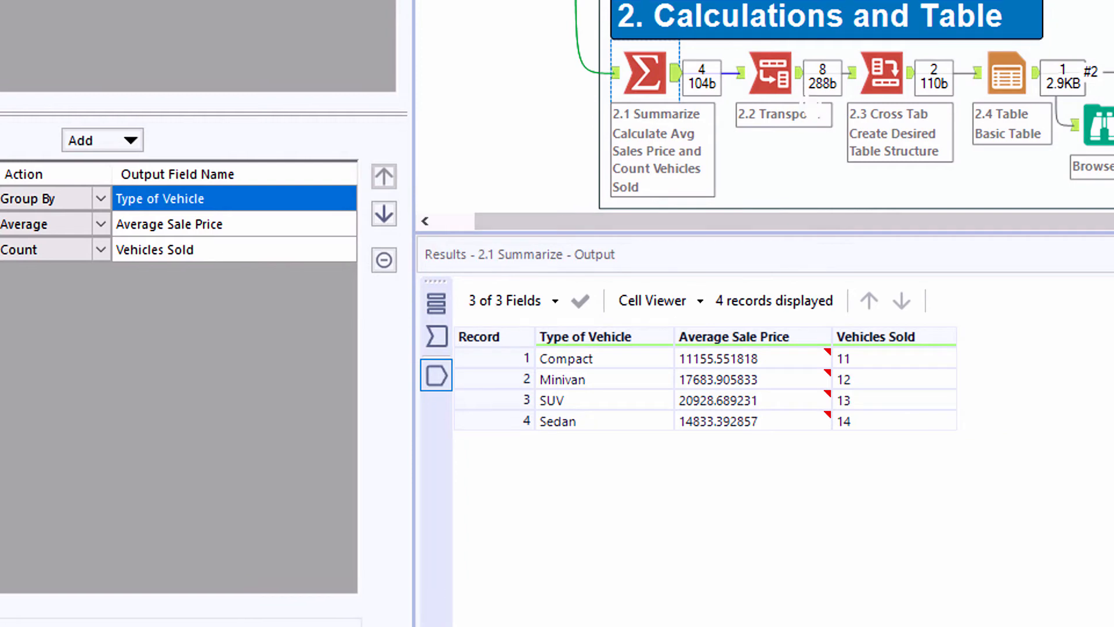
Review the Transpose tool's key and data columns and examine the Name and Type of Vehicle values in its output.
{"action": "left_click", "coordinate": [808, 101]}
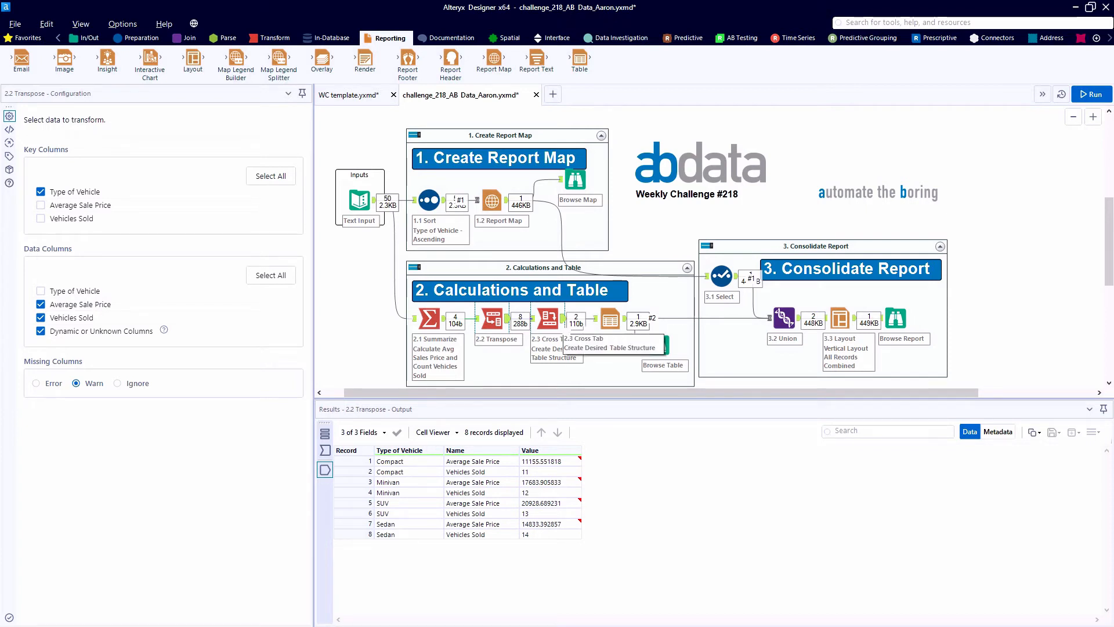
{"action": "left_click", "coordinate": [499, 462]}
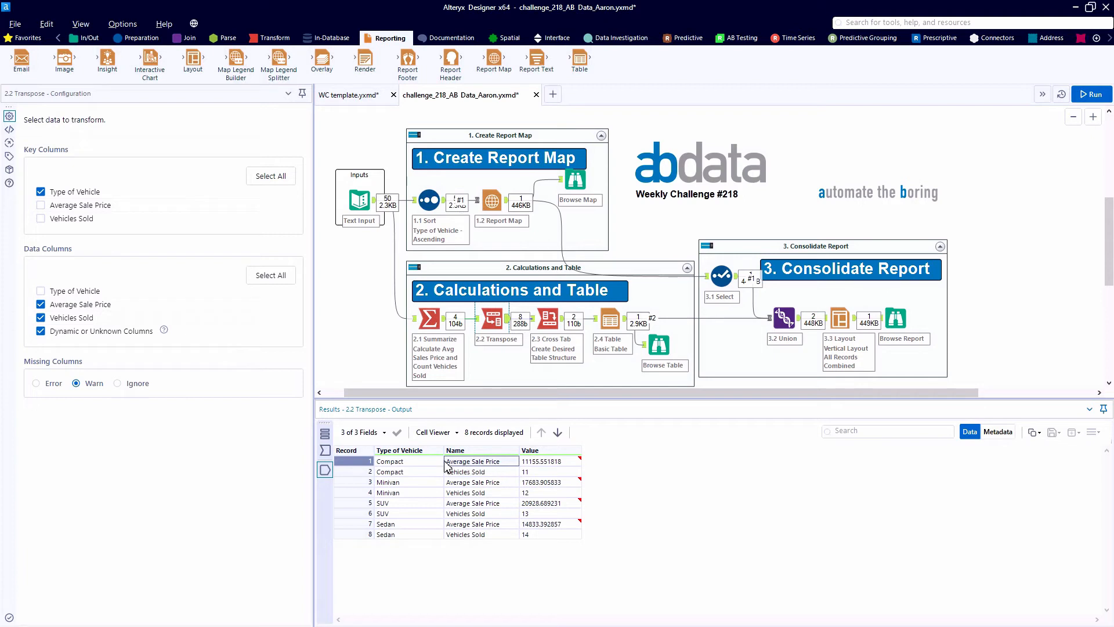
{"action": "left_click_drag", "start_coordinate": [428, 462], "coordinate": [423, 535]}
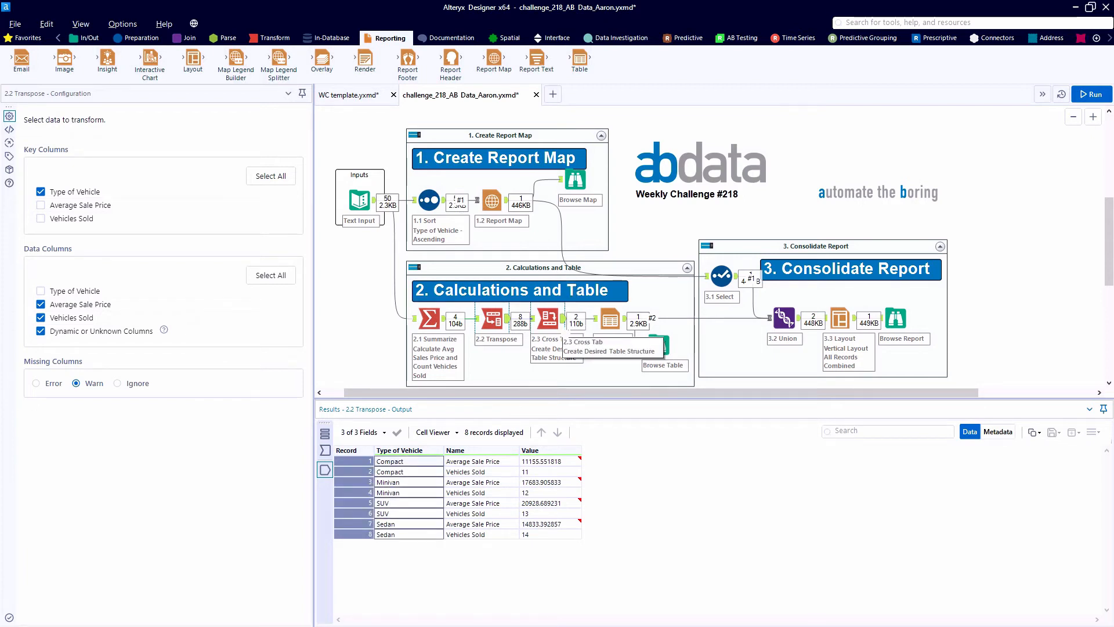
Review the Cross Tab tool's configuration and output, and view the formatted report table in the Browse Table tool.
{"action": "left_click", "coordinate": [550, 320]}
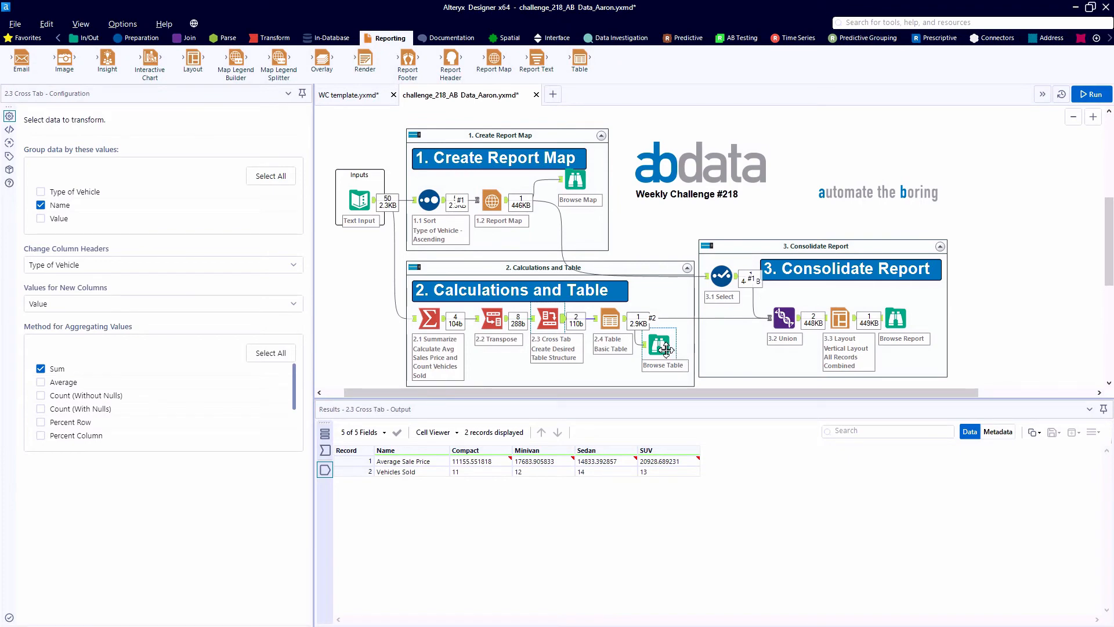
{"action": "left_click", "coordinate": [666, 349]}
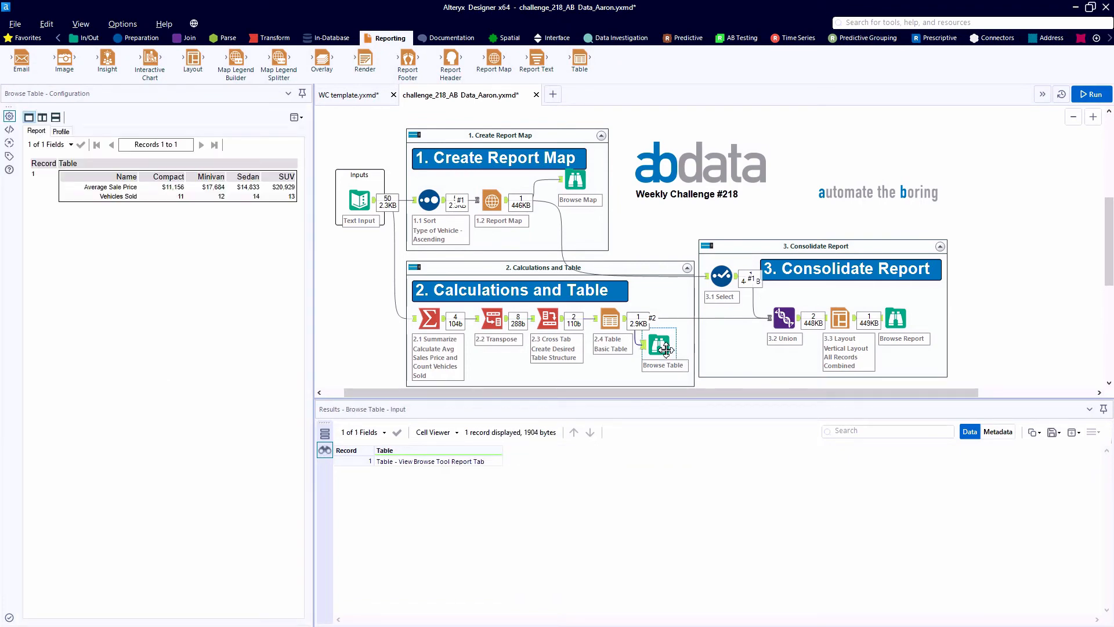
Open the column styling rules of the Compact column in the Table tool and move the dialog over the configuration area.
{"action": "left_click", "coordinate": [609, 320]}
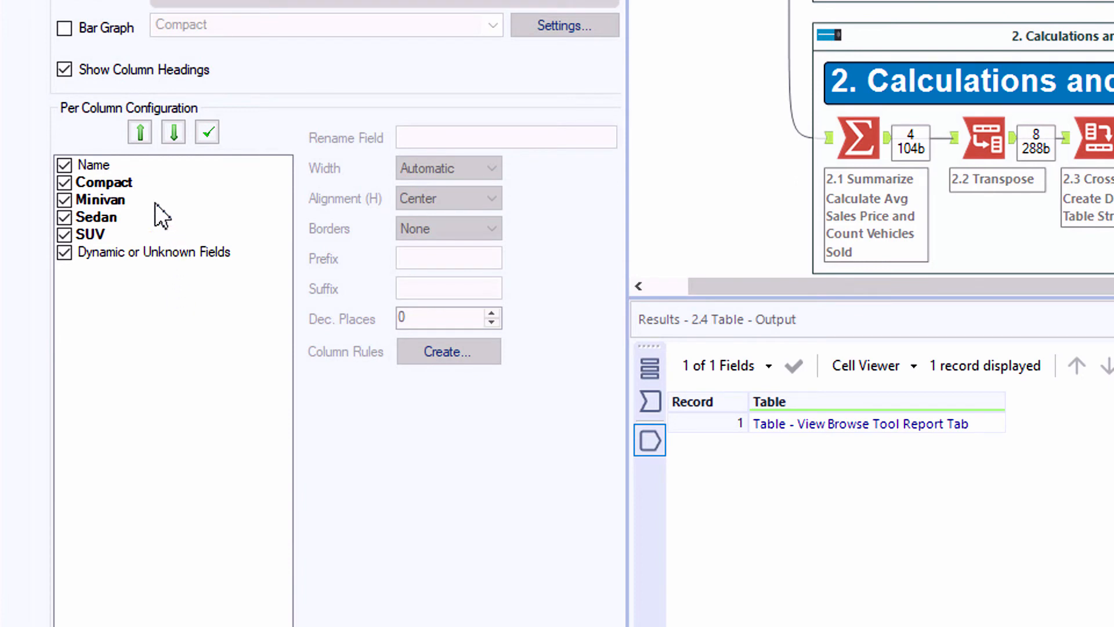
{"action": "left_click", "coordinate": [135, 186]}
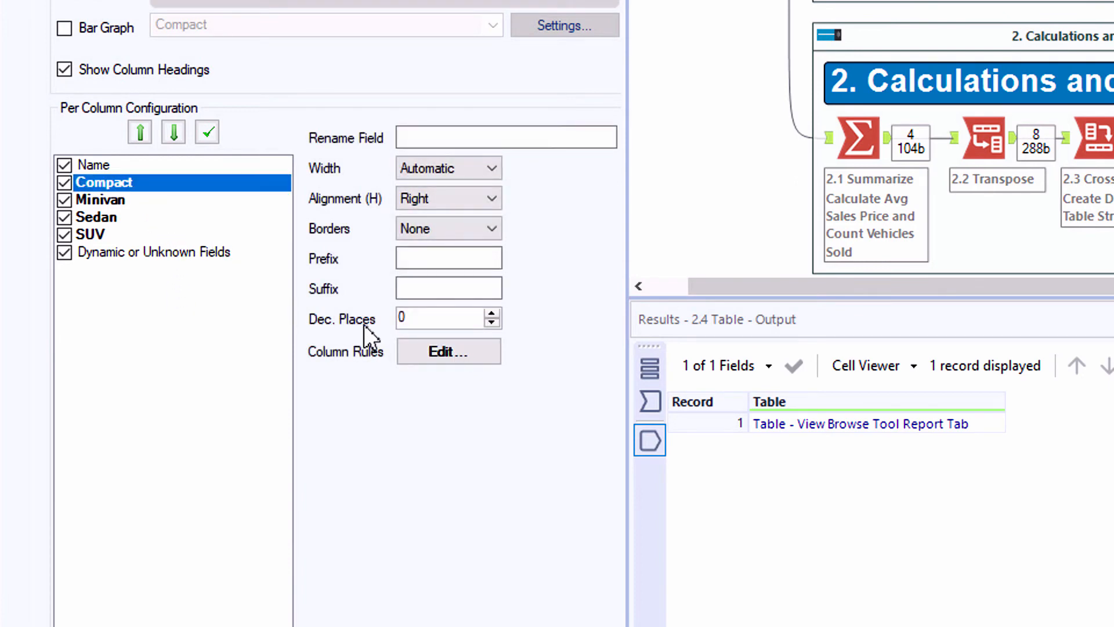
{"action": "left_click", "coordinate": [406, 349]}
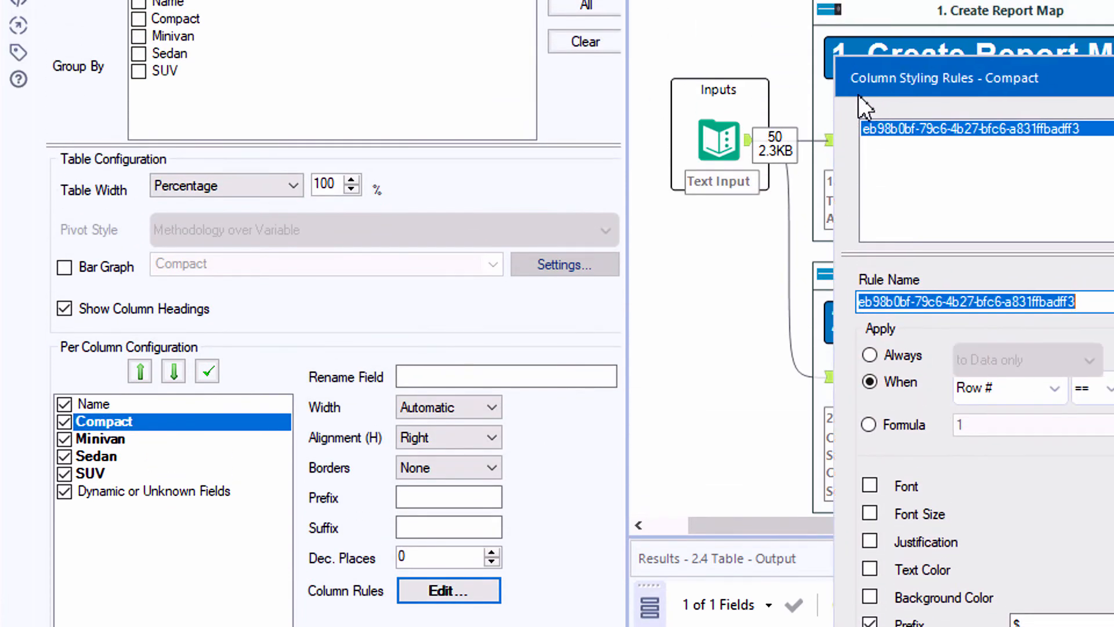
{"action": "left_click_drag", "start_coordinate": [858, 95], "coordinate": [470, 53]}
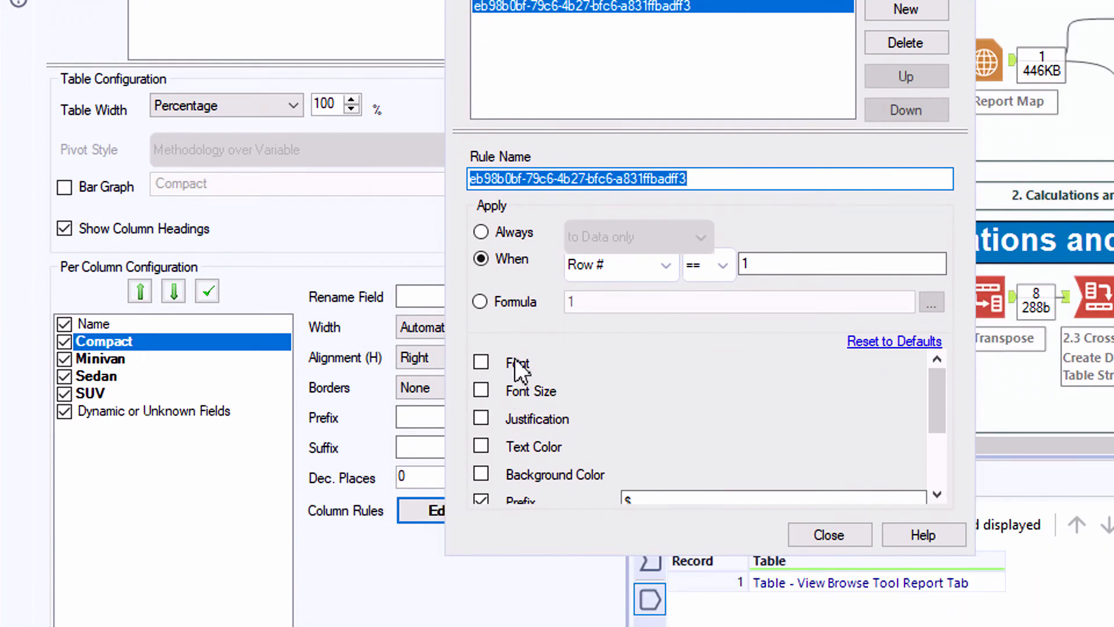
Review the Compact rule's row condition and prefix setting, close the rules, and view the formatted table in the Browse Table tool.
{"action": "scroll", "coordinate": [518, 370], "scroll_direction": "down", "scroll_amount": 3}
{"action": "scroll", "coordinate": [516, 372], "scroll_direction": "up", "scroll_amount": 3}
{"action": "left_click", "coordinate": [593, 266]}
{"action": "left_click", "coordinate": [635, 266]}
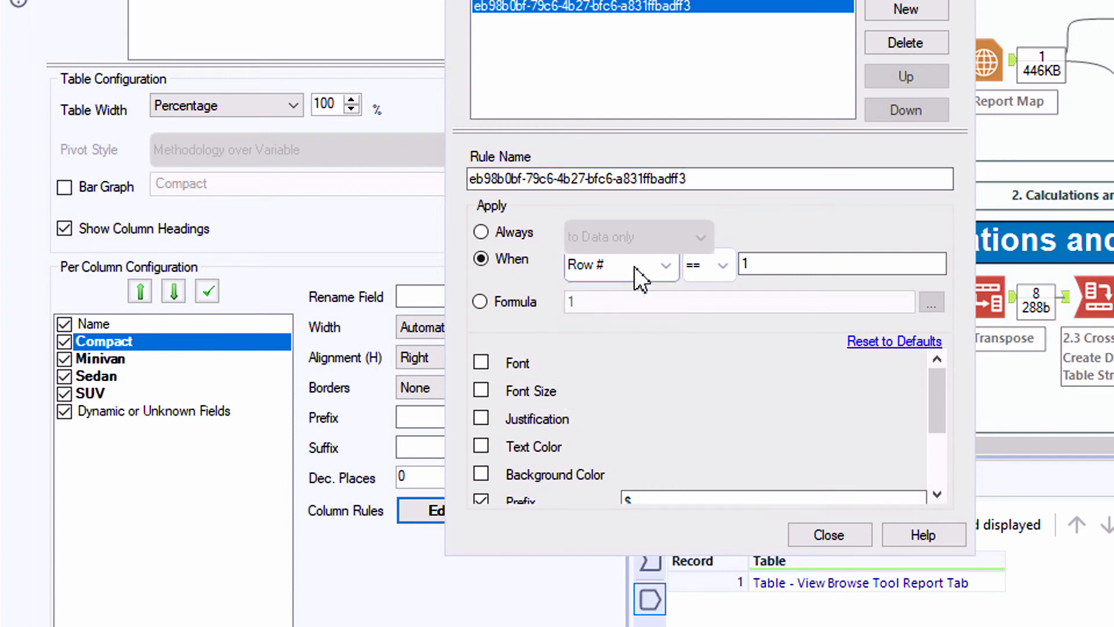
{"action": "scroll", "coordinate": [671, 377], "scroll_direction": "down", "scroll_amount": 3}
{"action": "left_click", "coordinate": [626, 378]}
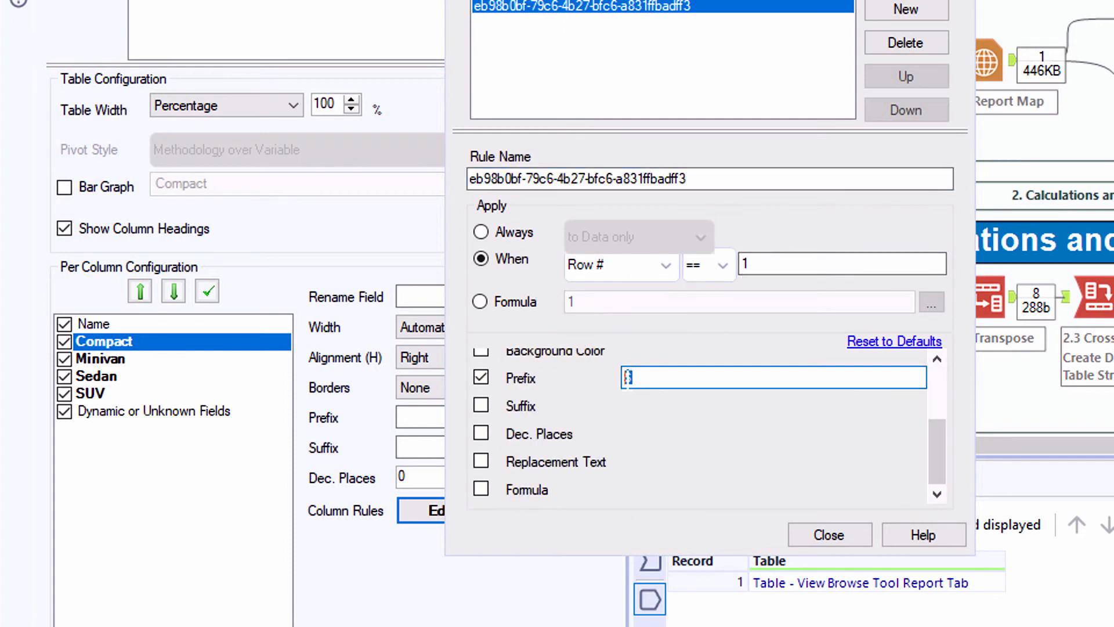
{"action": "double_click", "coordinate": [627, 378]}
{"action": "left_click", "coordinate": [638, 381]}
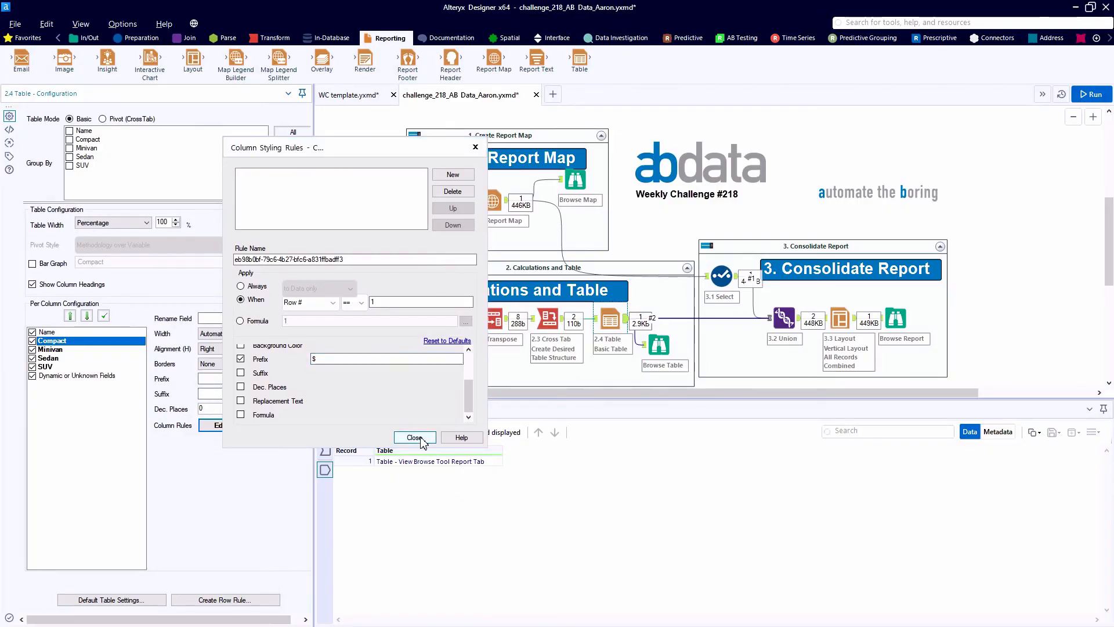
{"action": "left_click", "coordinate": [828, 535]}
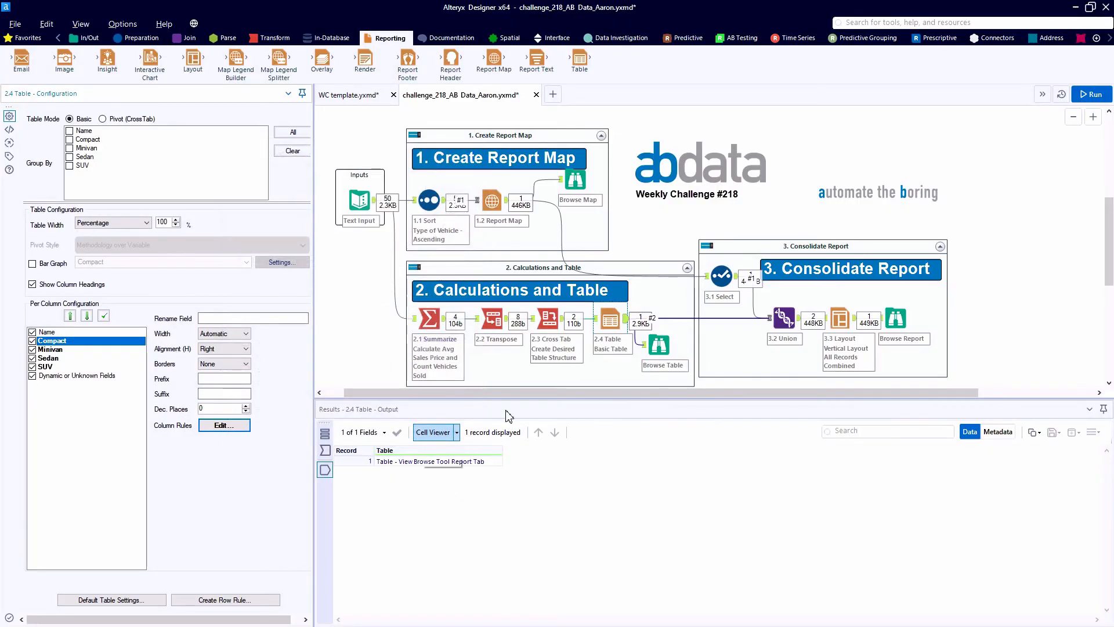
{"action": "left_click", "coordinate": [659, 346]}
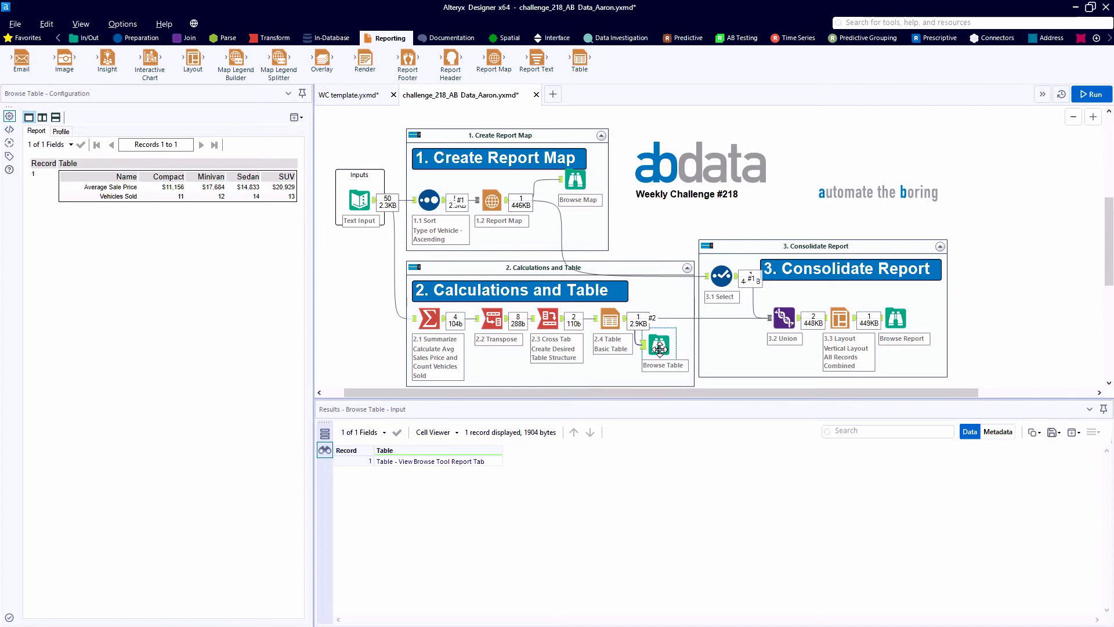
Review the Select and Union tools with the Union's output records, and view the full width of the combined report in Browse Report.
{"action": "left_click", "coordinate": [721, 276]}
{"action": "left_click", "coordinate": [784, 317]}
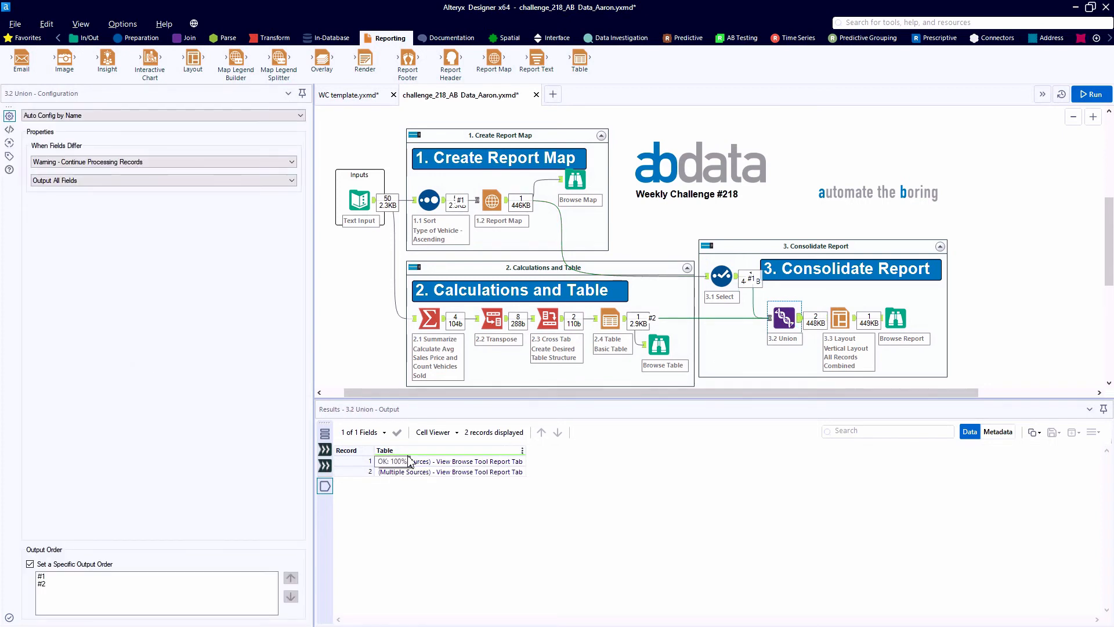
{"action": "left_click", "coordinate": [440, 463]}
{"action": "left_click", "coordinate": [449, 470], "text": "shift"}
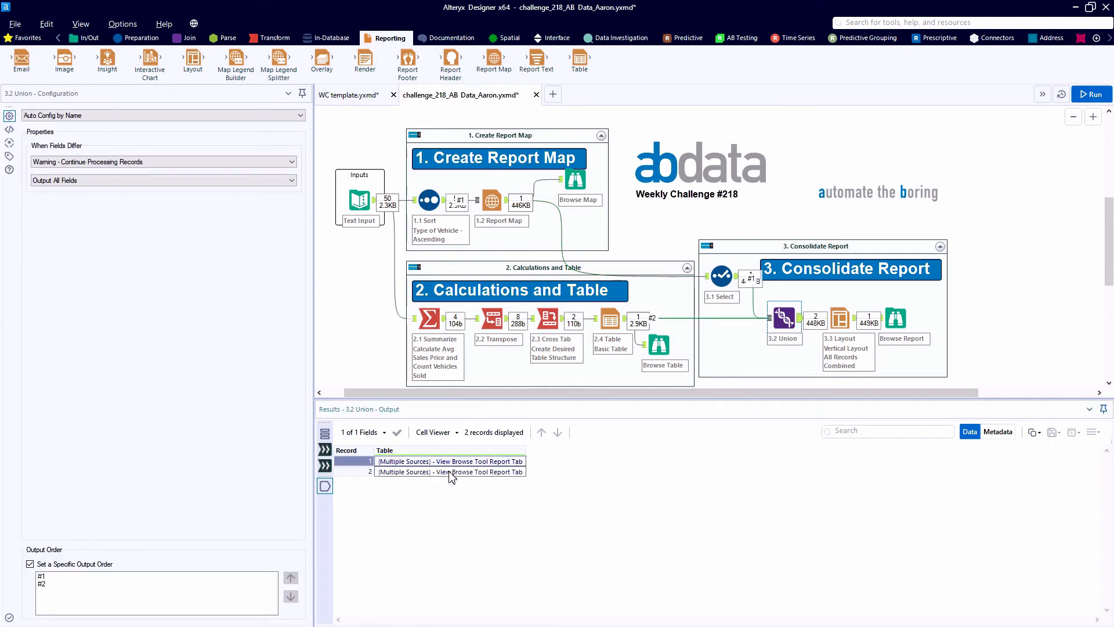
{"action": "left_click", "coordinate": [895, 318]}
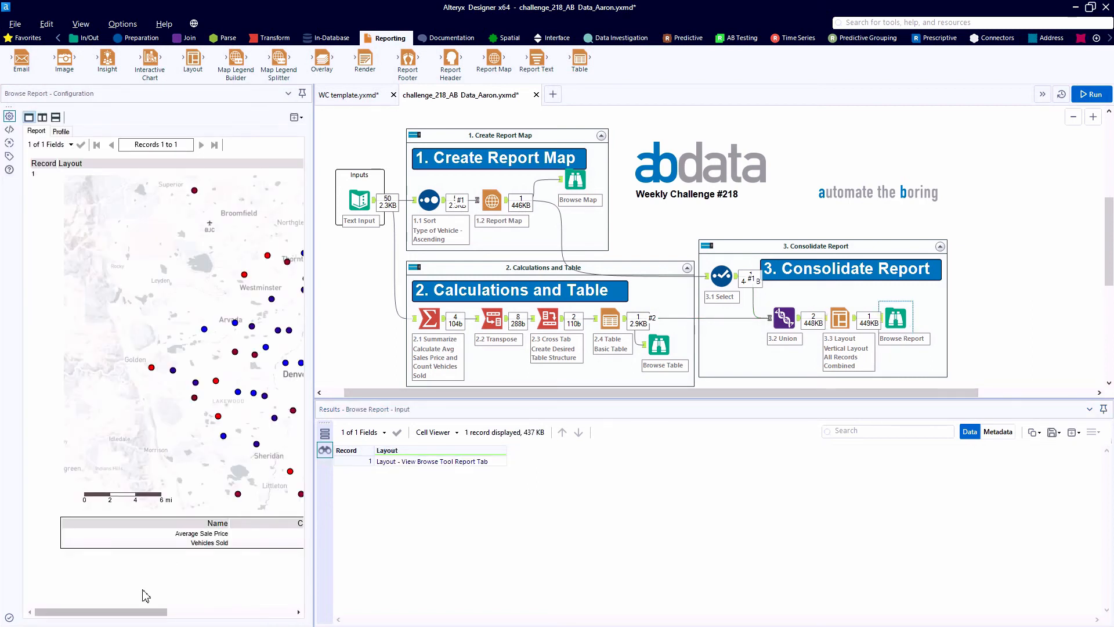
{"action": "left_click_drag", "start_coordinate": [139, 611], "coordinate": [268, 611]}
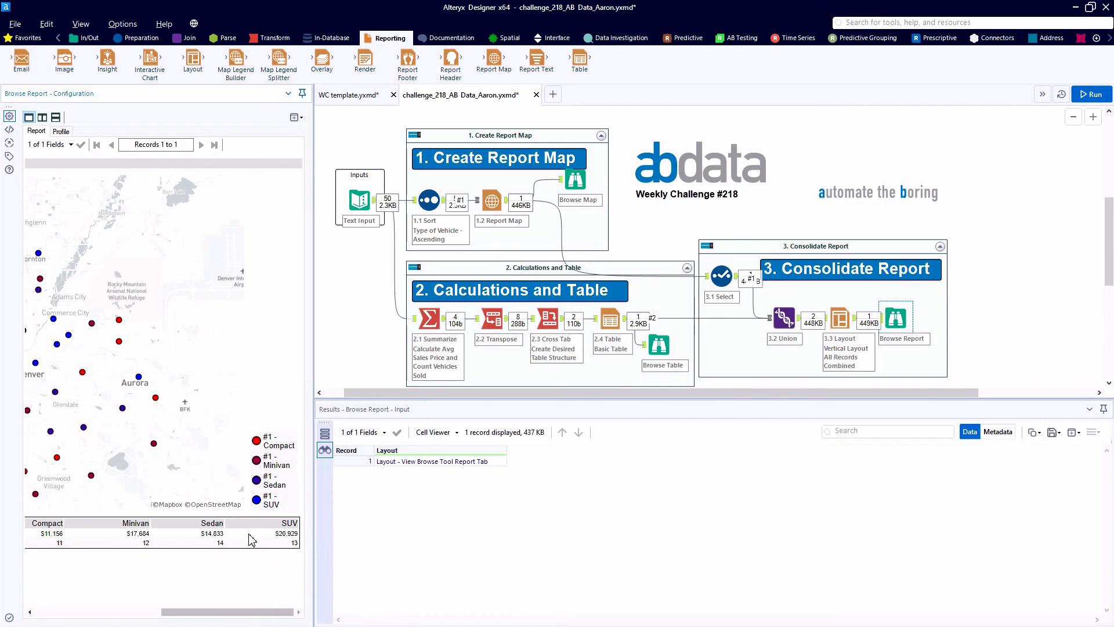
Review the Layout tool's layout mode and orientation options, keeping the orientation at Vertical.
{"action": "left_click", "coordinate": [848, 328]}
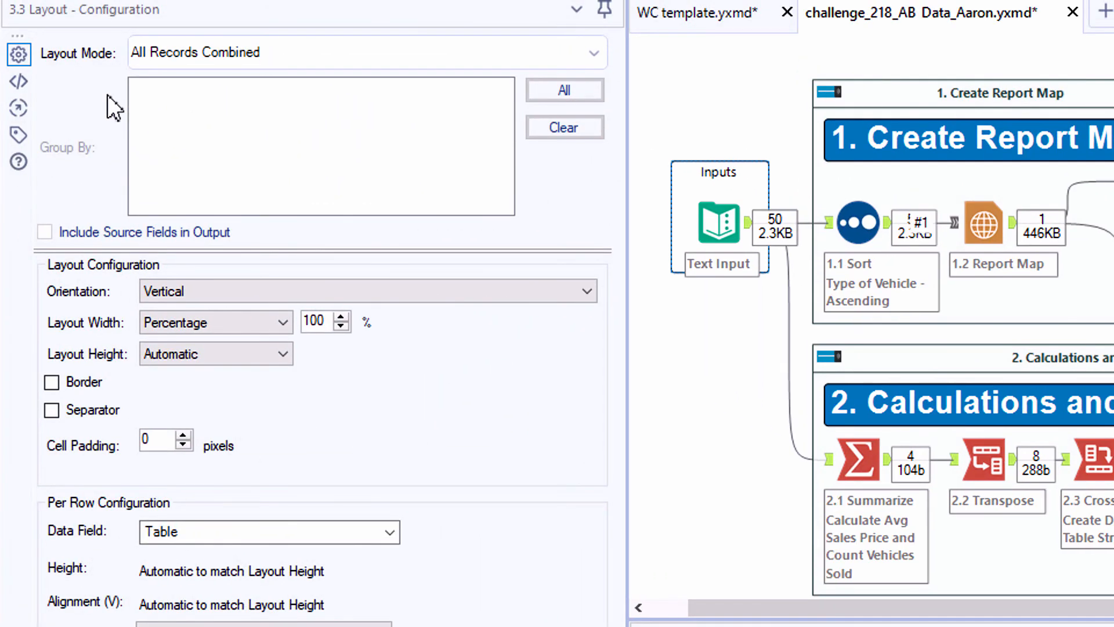
{"action": "left_click", "coordinate": [148, 77]}
{"action": "left_click", "coordinate": [147, 77]}
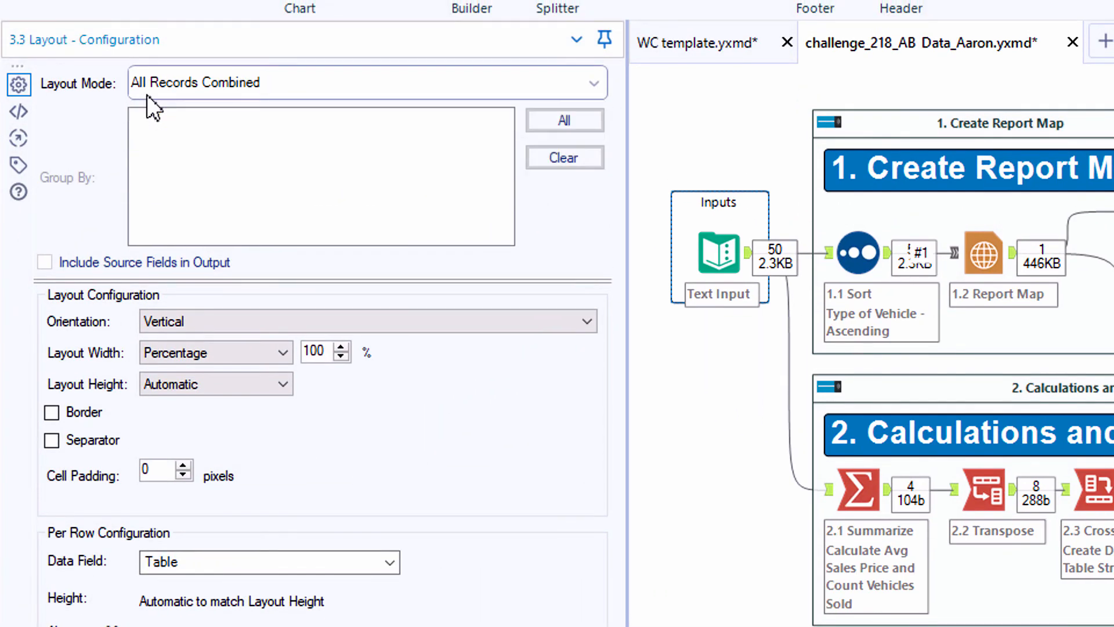
{"action": "left_click", "coordinate": [159, 311]}
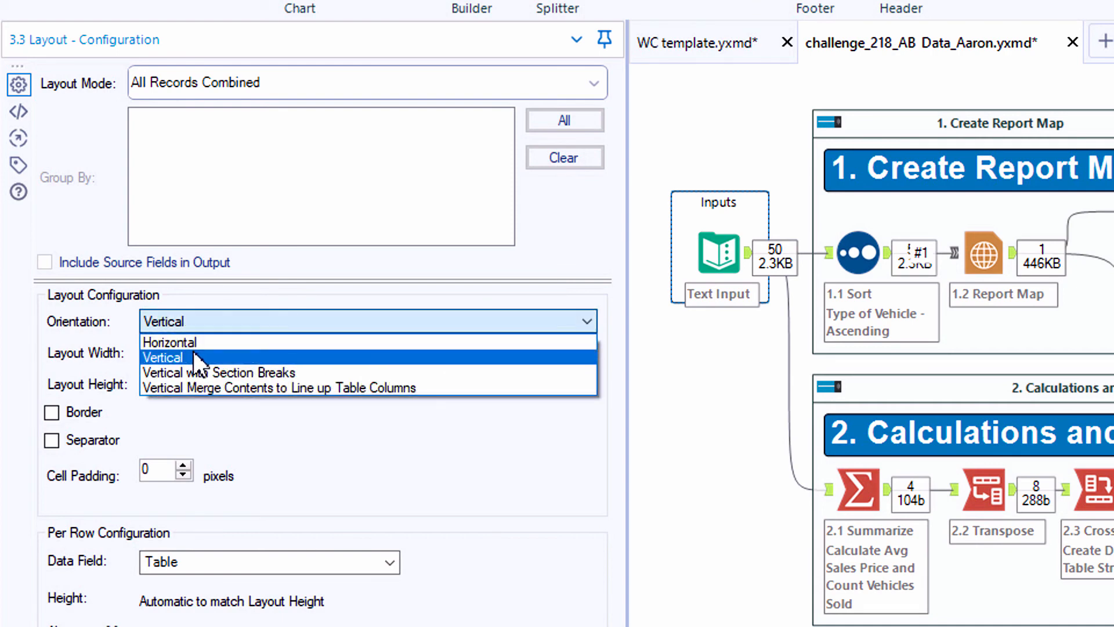
{"action": "left_click", "coordinate": [194, 355]}
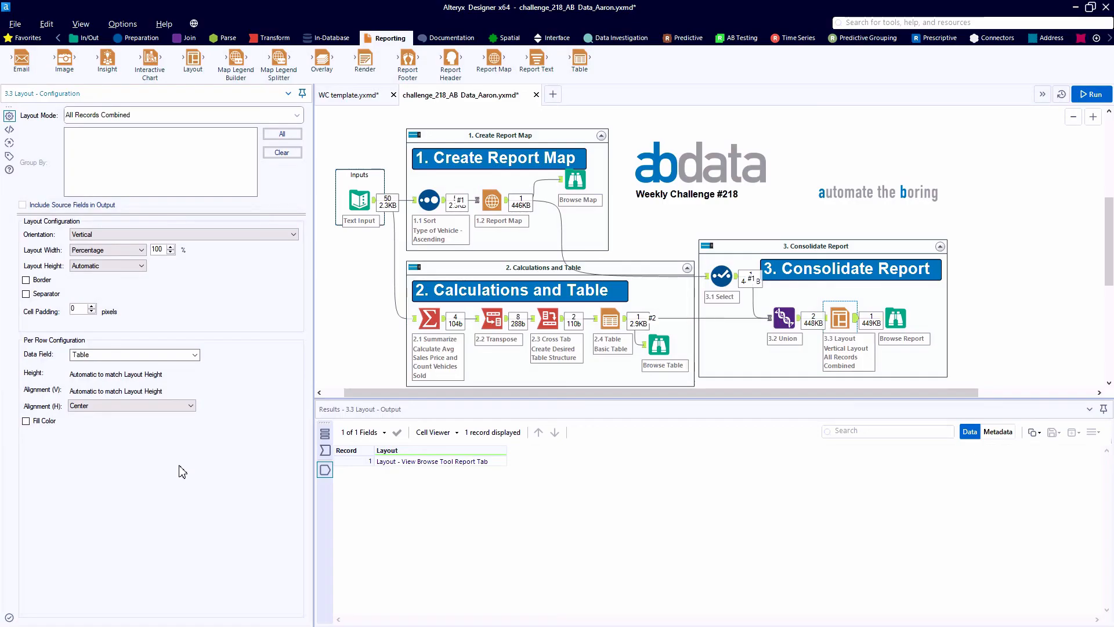
Widen the configuration pane and view the final report's map, legend and table together in the Browse Report tool.
{"action": "left_click_drag", "start_coordinate": [498, 393], "coordinate": [510, 392]}
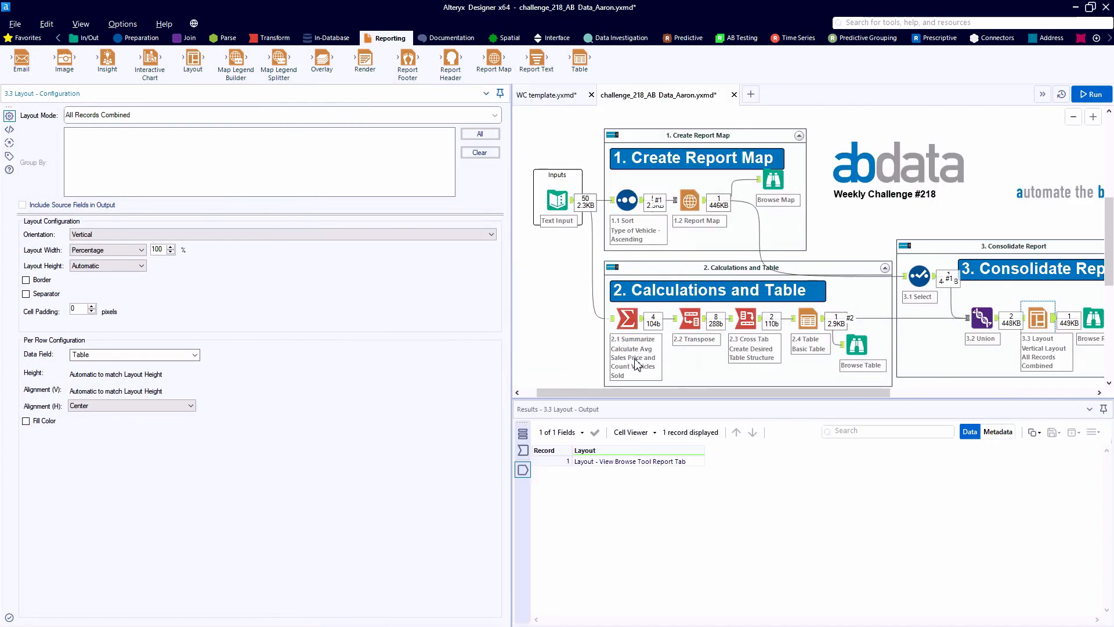
{"action": "left_click", "coordinate": [1092, 318]}
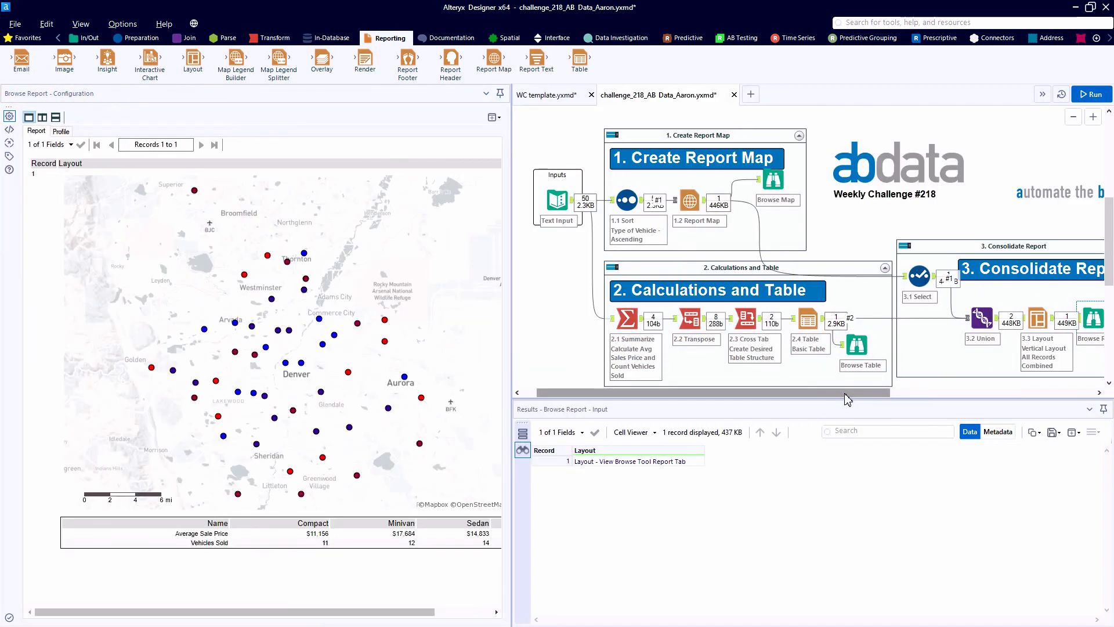
{"action": "left_click_drag", "start_coordinate": [845, 394], "coordinate": [861, 393]}
{"action": "left_click_drag", "start_coordinate": [431, 616], "coordinate": [489, 622]}
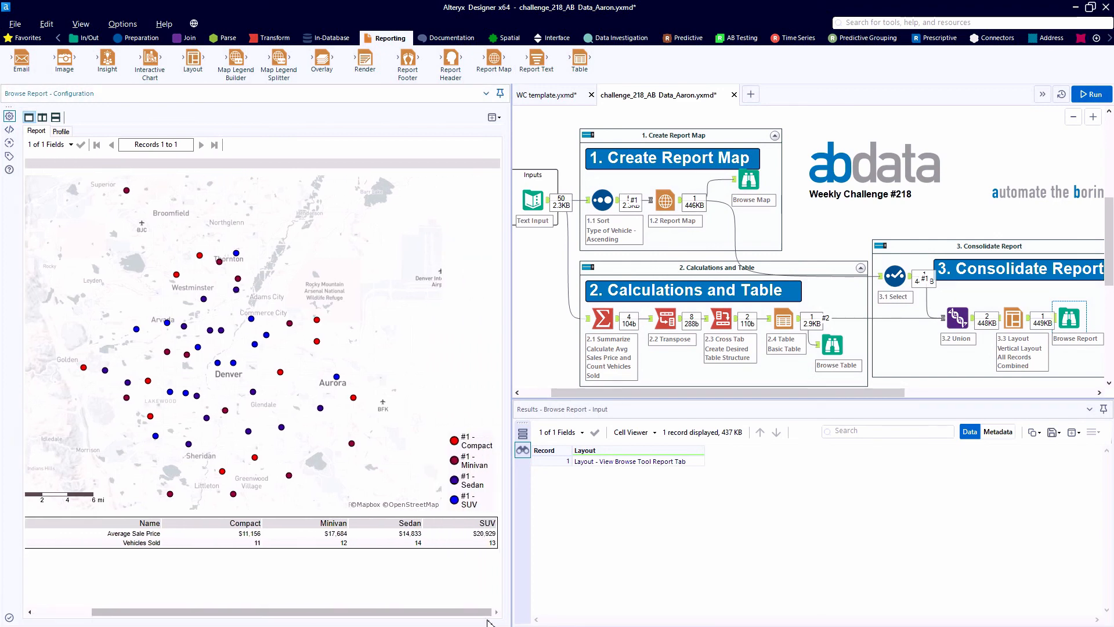